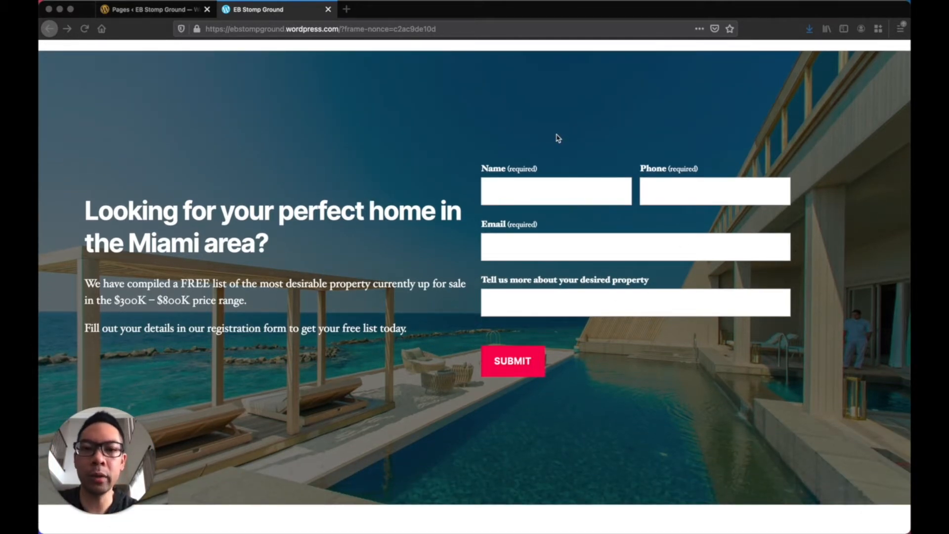
Leave the live site preview for the admin Pages list showing the seven published pages
scroll(464, 126, "up", 1)
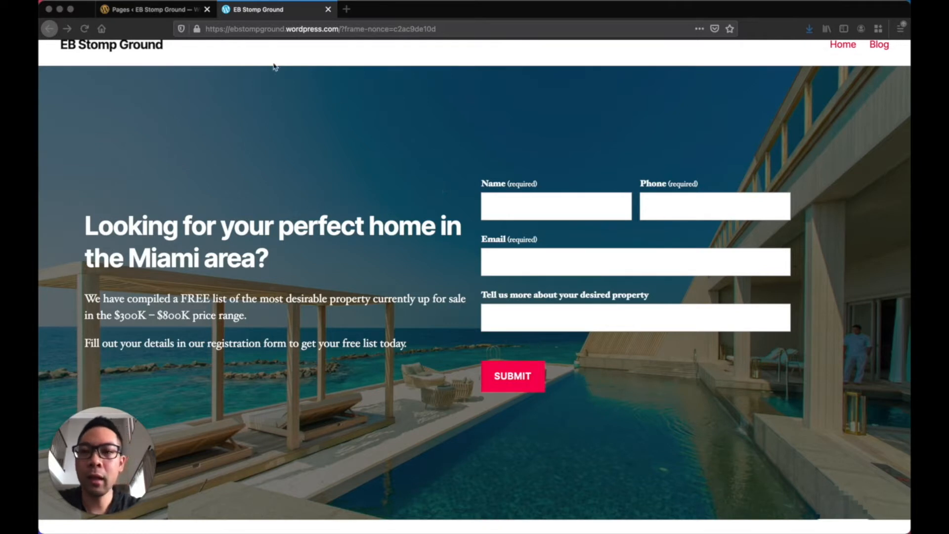
left_click(166, 11)
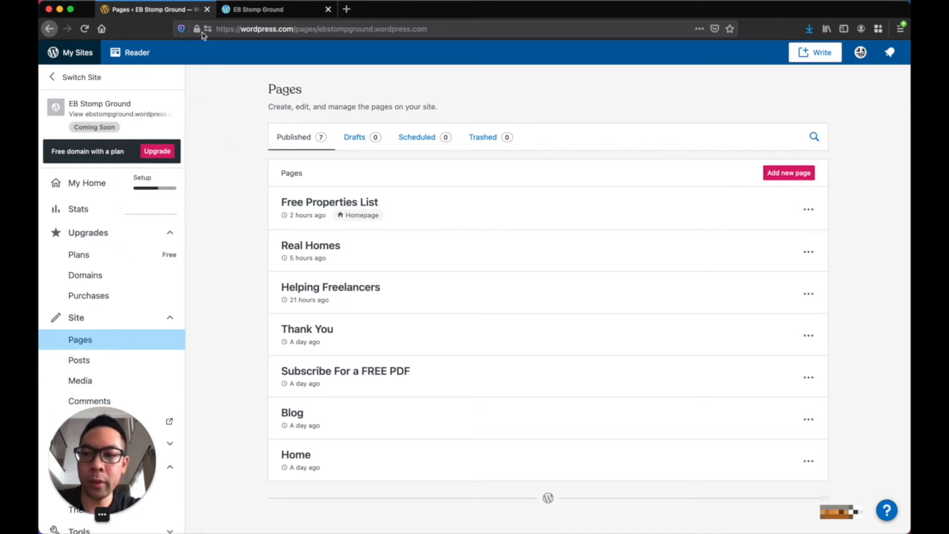
Create a new page using the Blank layout
left_click(108, 319)
double_click(108, 319)
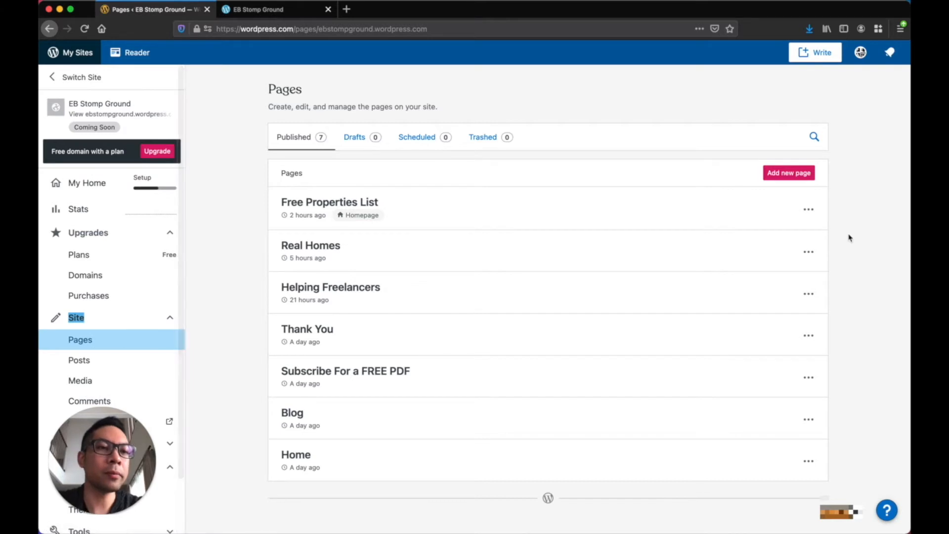
left_click(791, 174)
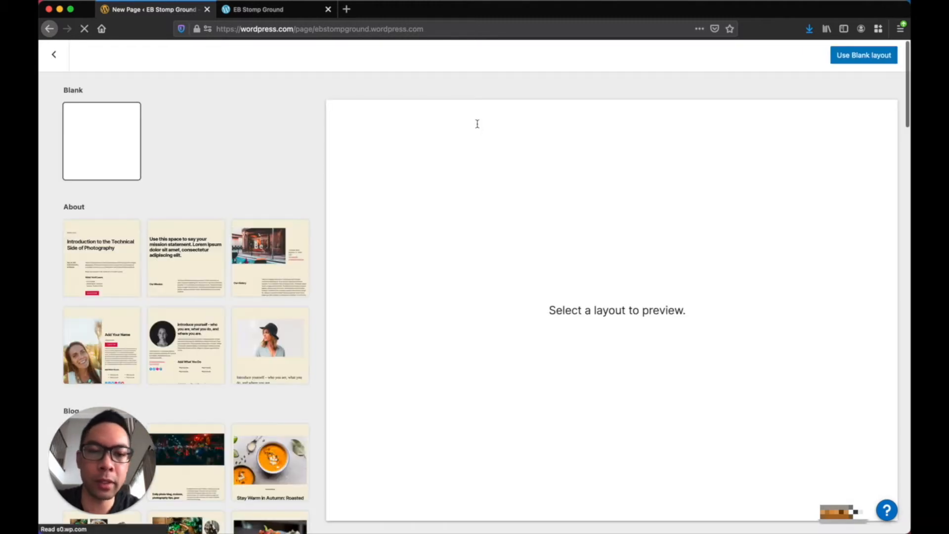
left_click(873, 55)
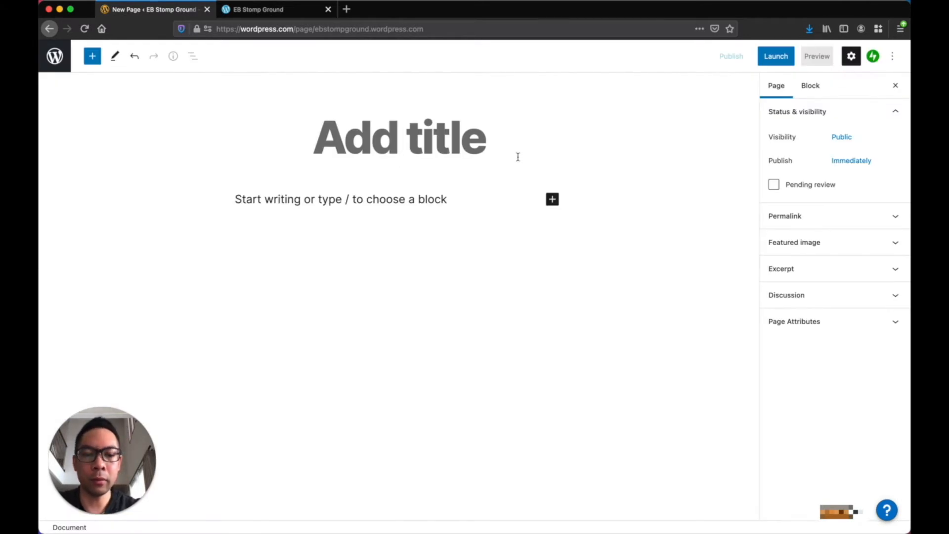
Title the new page 'Properties List'
type("Pro")
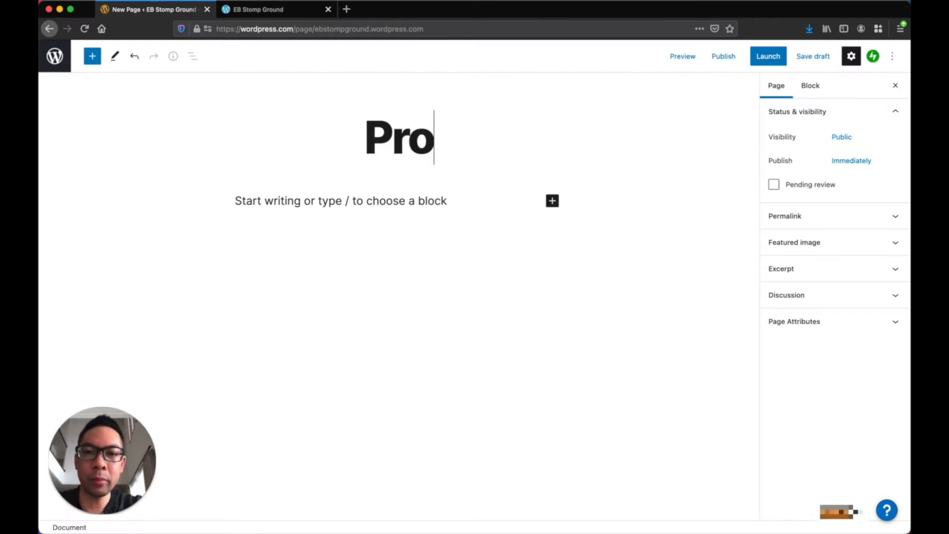
type("perlist")
key("BackSpace")
key("BackSpace")
key("BackSpace")
key("BackSpace")
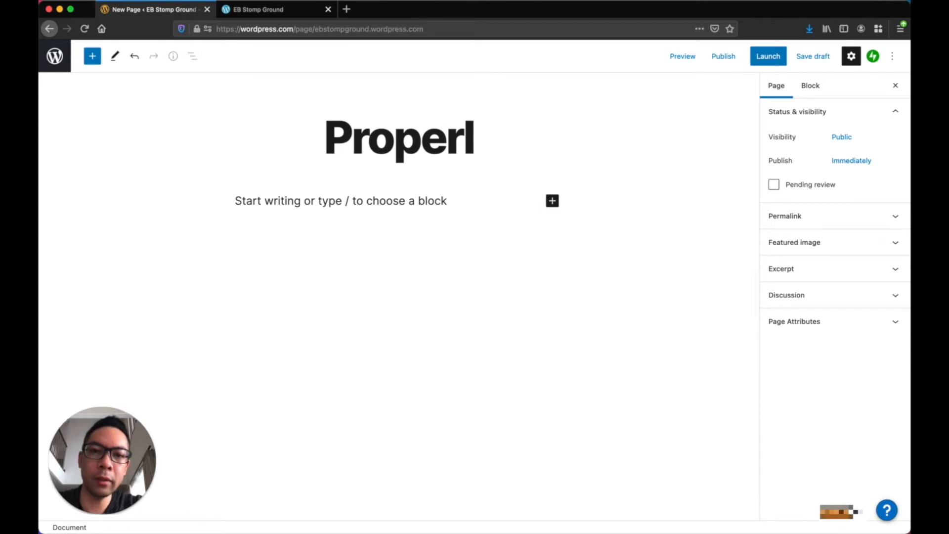
type("ties List")
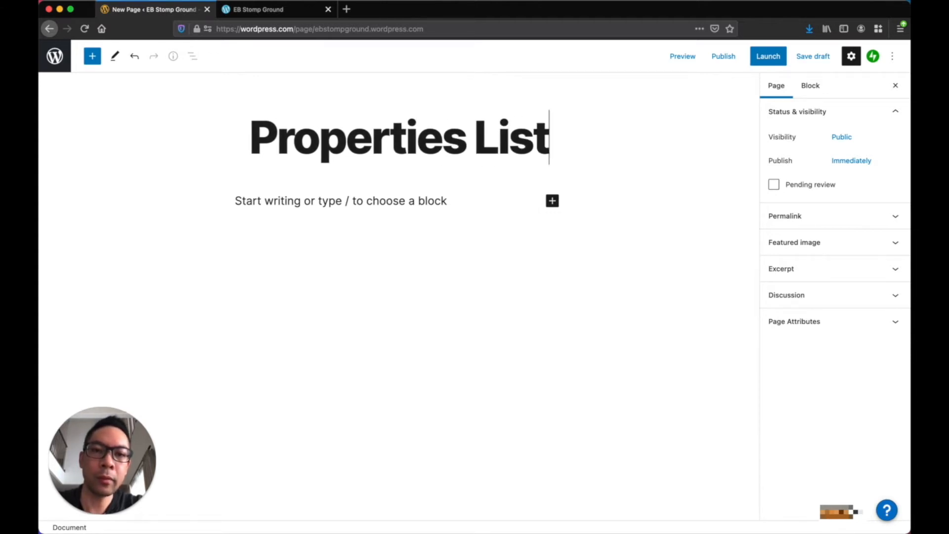
Add a Cover block to the page body with the /cover shortcut
left_click(375, 210)
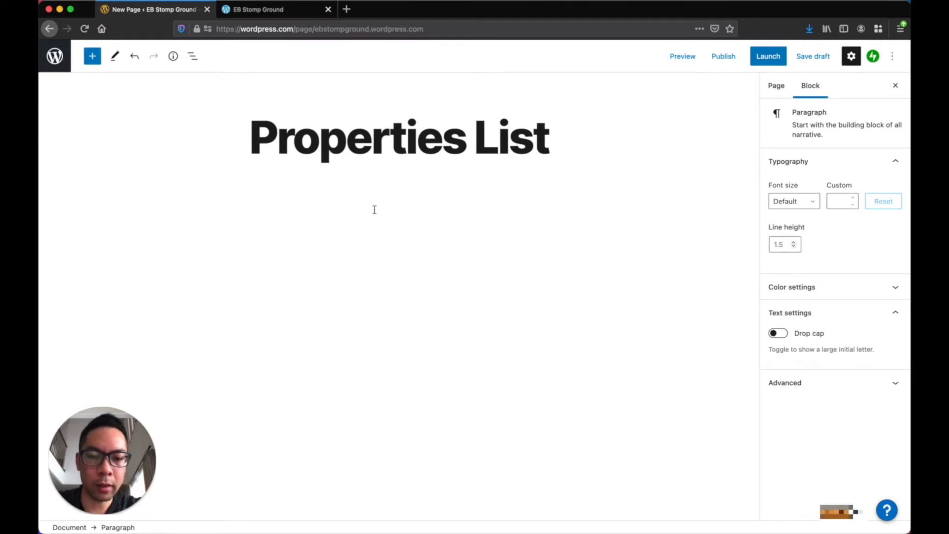
type("/")
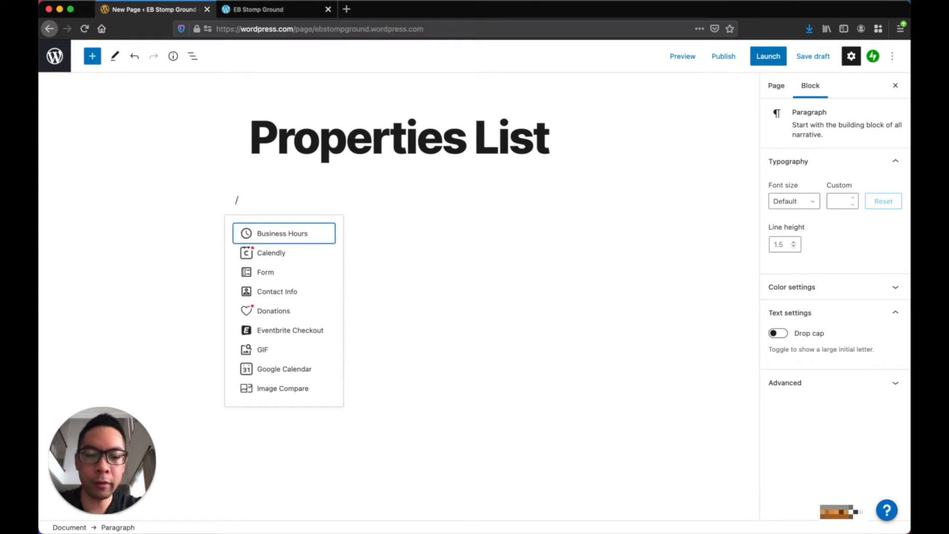
type("cover")
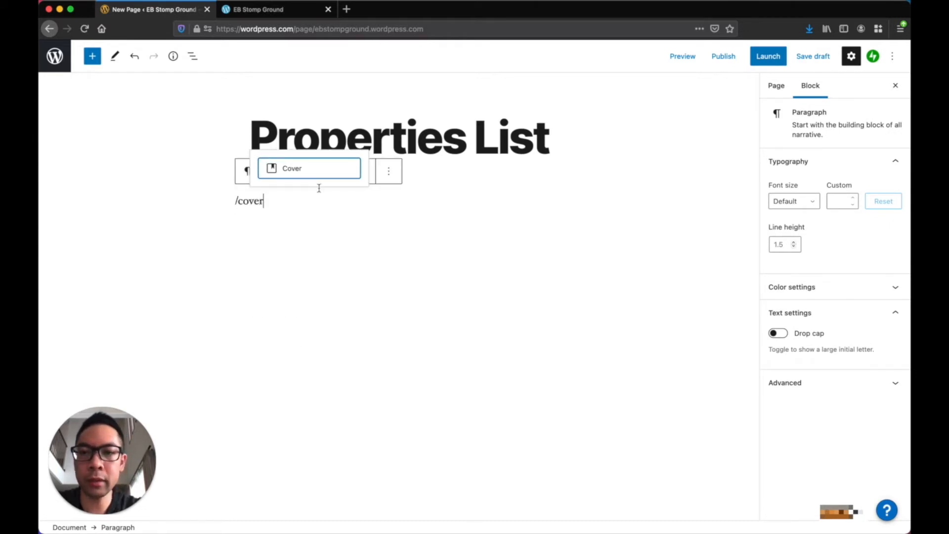
left_click(305, 174)
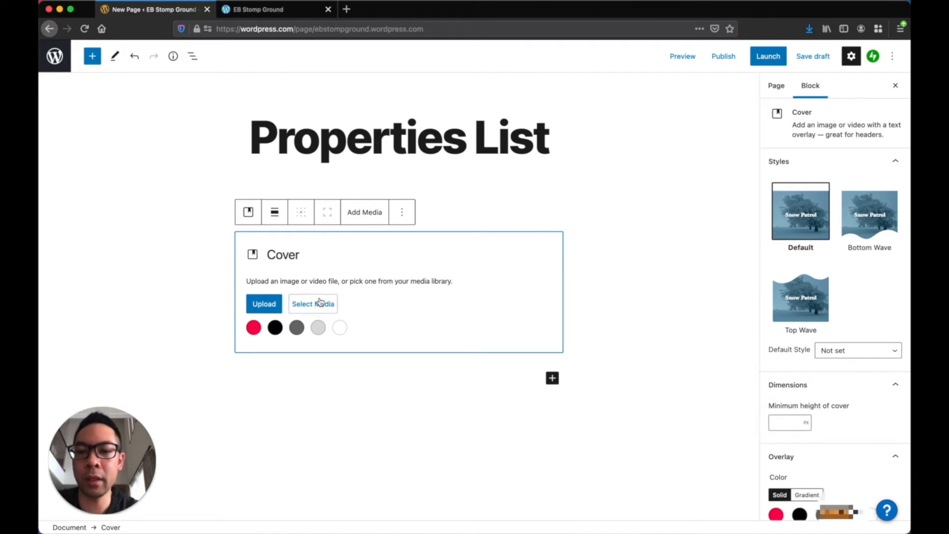
Fill the Cover block with the pool photo from the Media Library
left_click(320, 302)
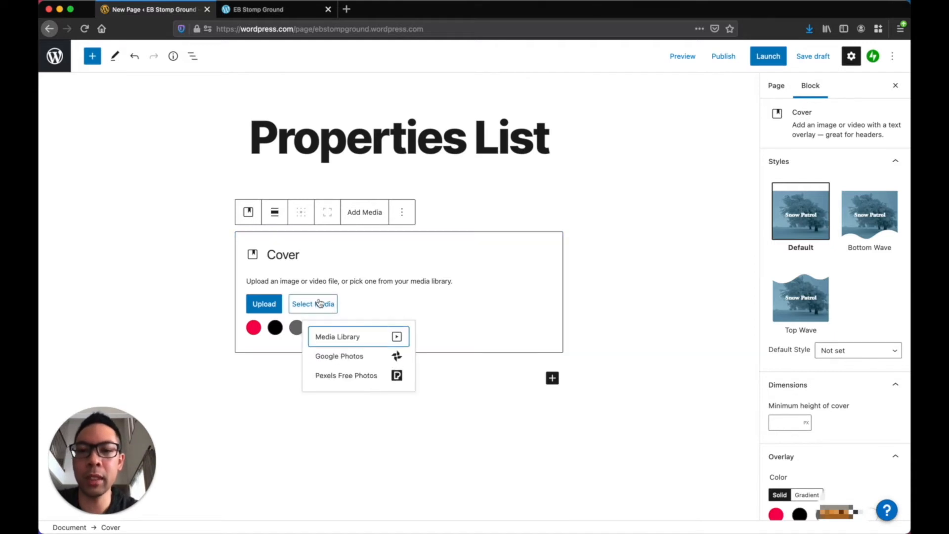
left_click(332, 339)
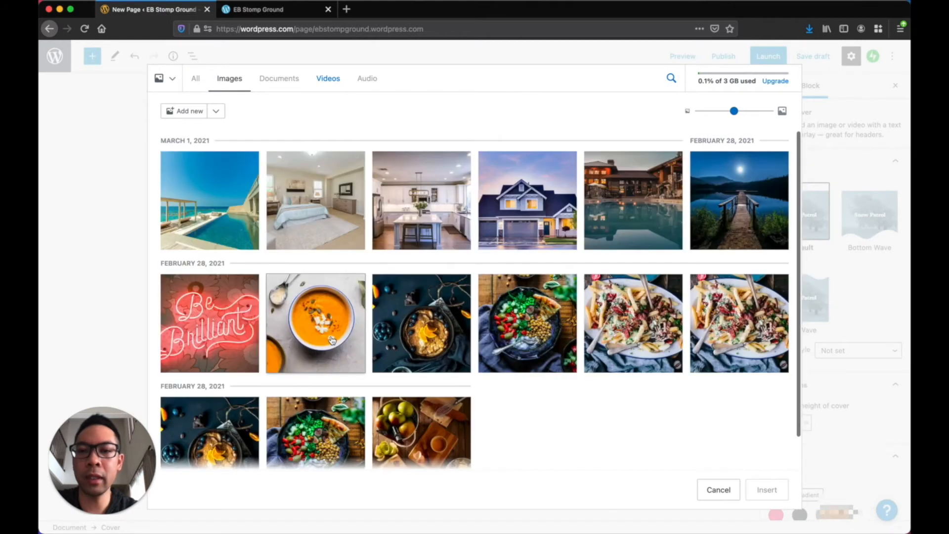
left_click(236, 232)
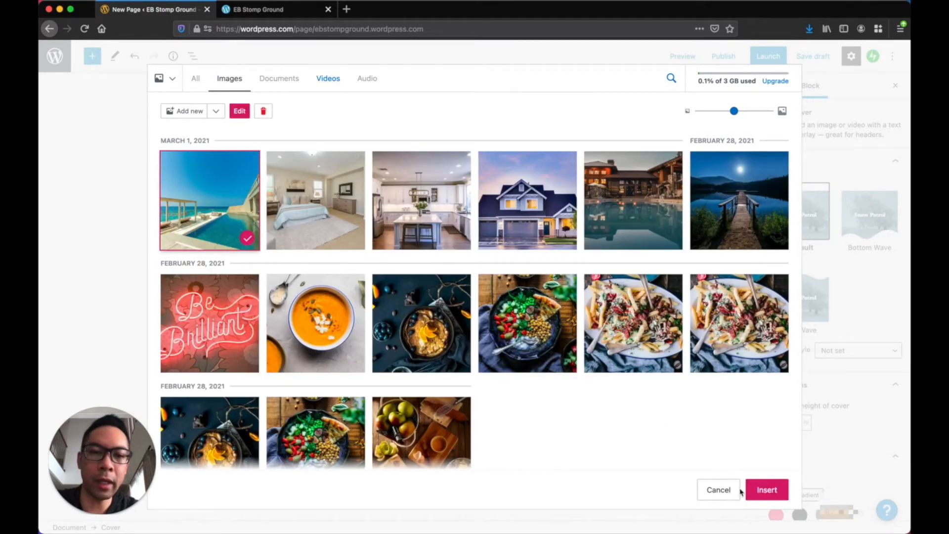
left_click(784, 494)
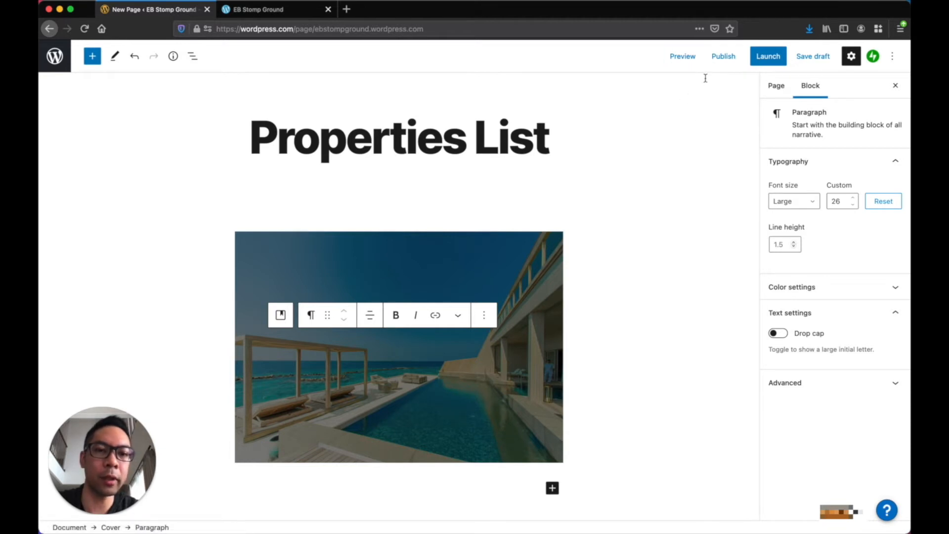
Save the draft and check the page in a preview
left_click(693, 61)
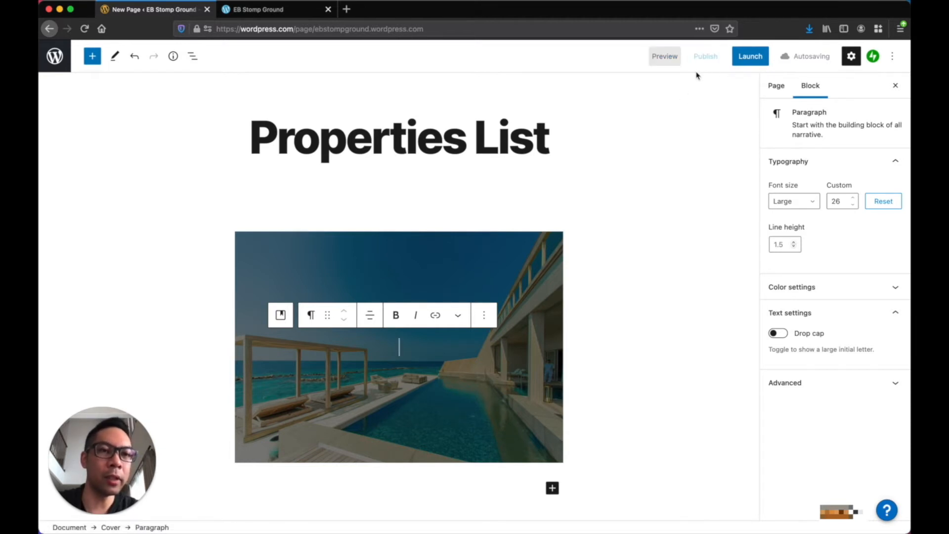
left_click(681, 59)
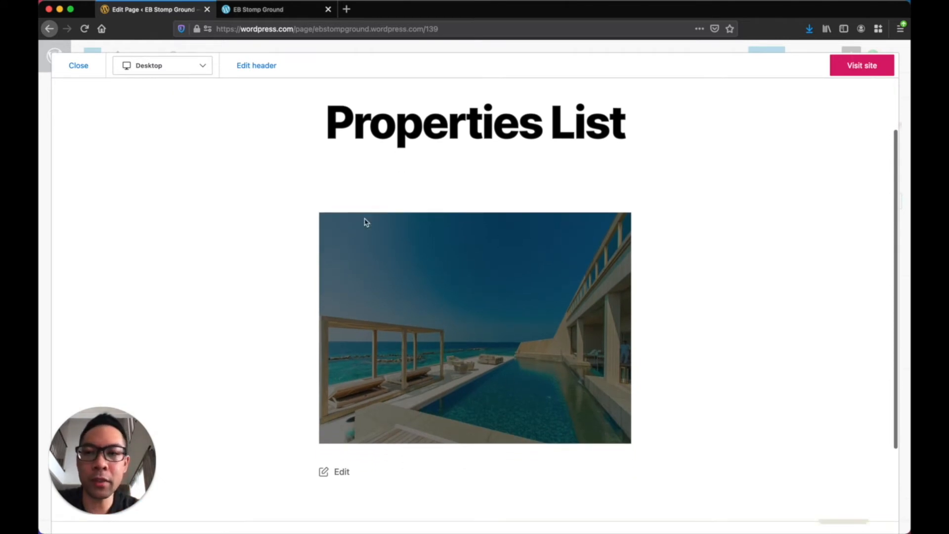
left_click(81, 67)
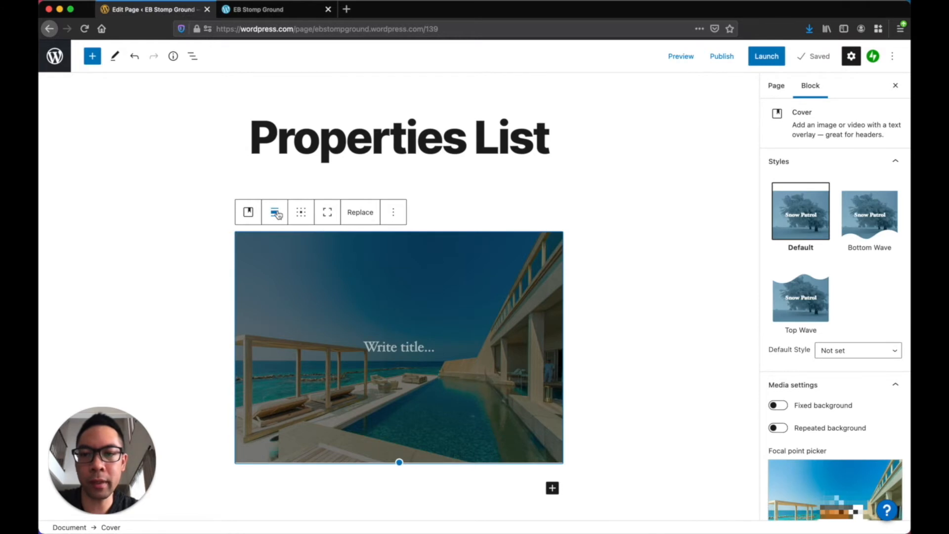
Set the pool cover's alignment to Full width and check it in a preview
left_click(276, 212)
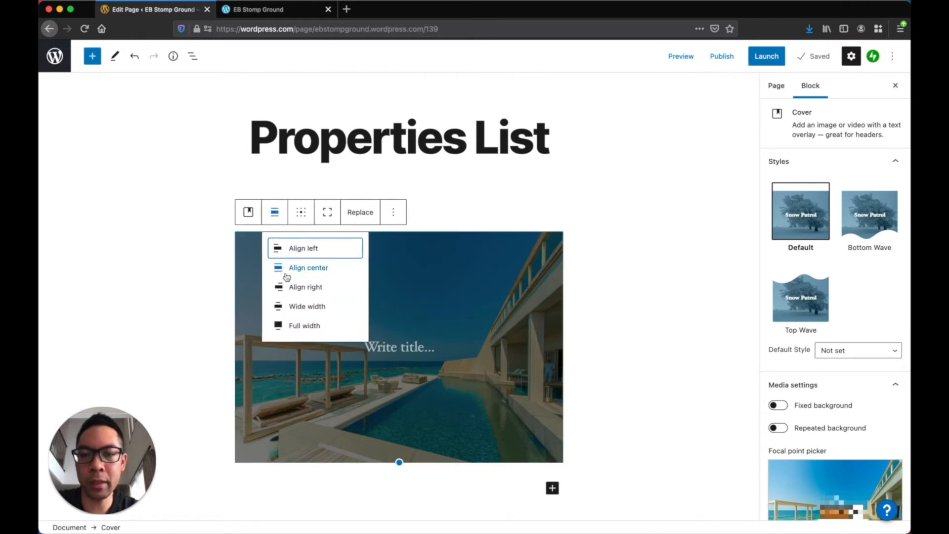
left_click(292, 325)
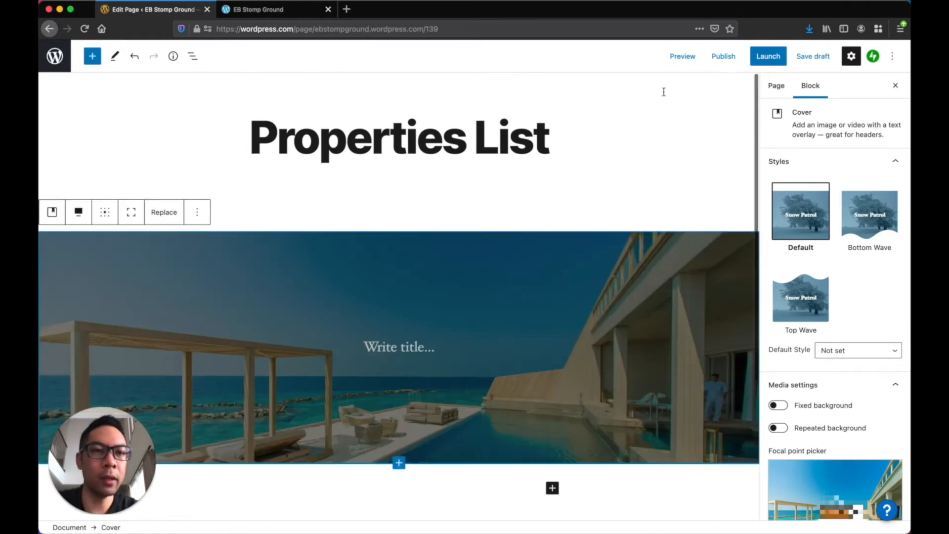
left_click(683, 57)
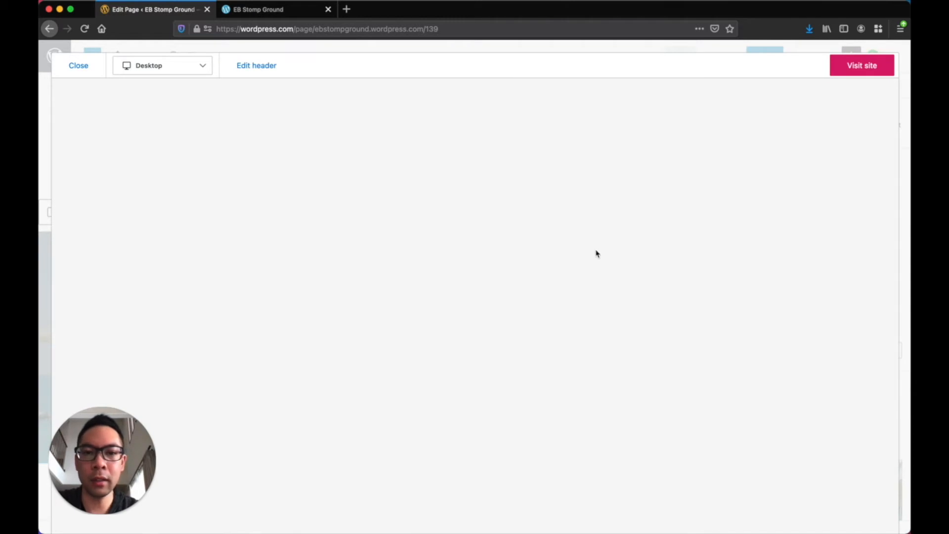
scroll(596, 253, "down", 3)
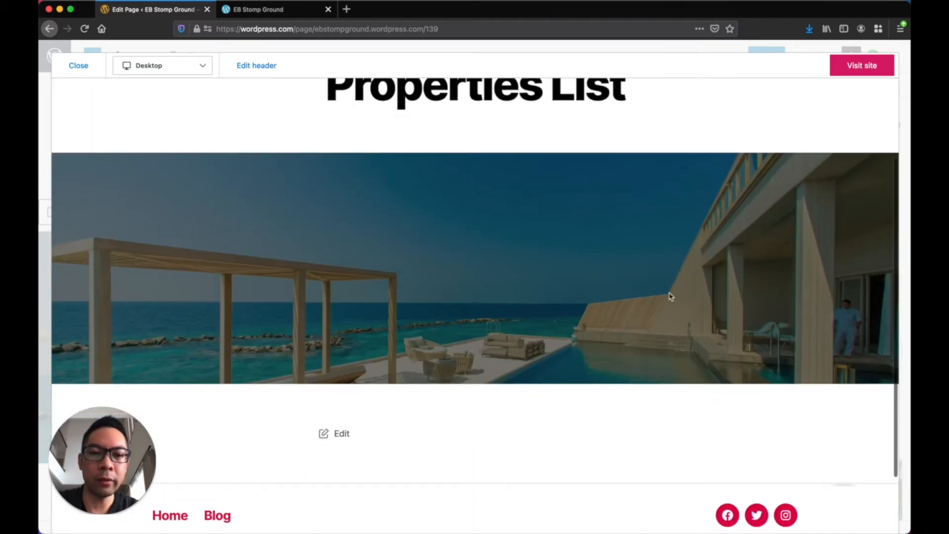
left_click(81, 73)
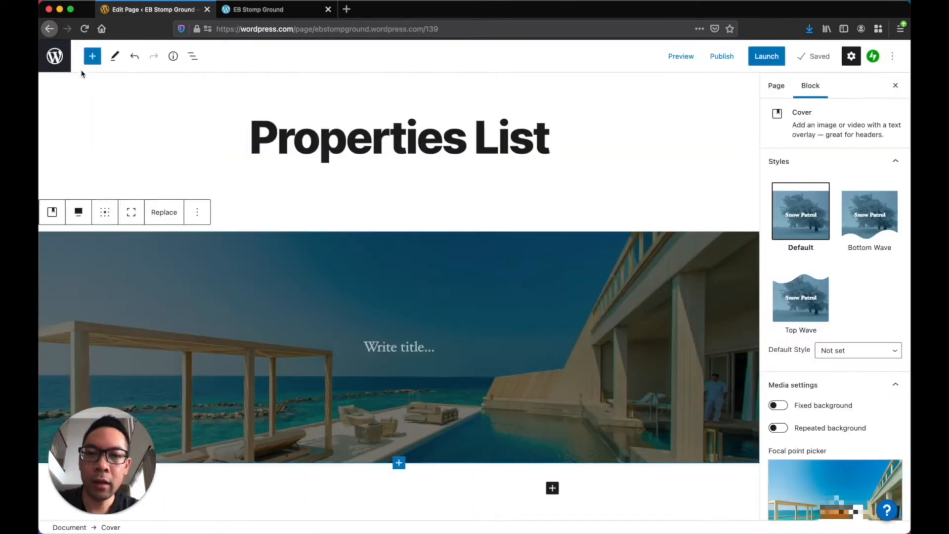
scroll(386, 209, "down", 3)
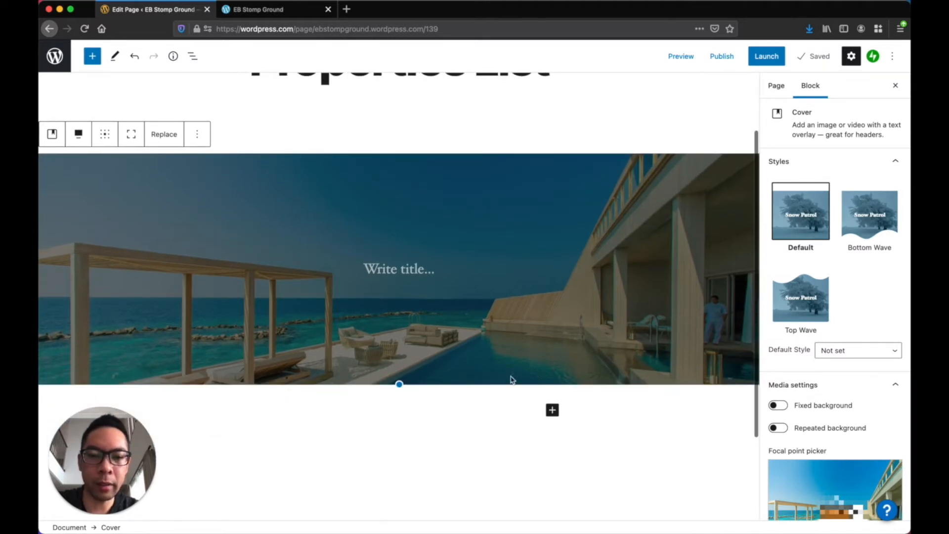
Drag the cover's bottom edge down to enlarge it and preview the result
left_click(399, 385)
left_click_drag(398, 385, 386, 525)
scroll(423, 404, "down", 3)
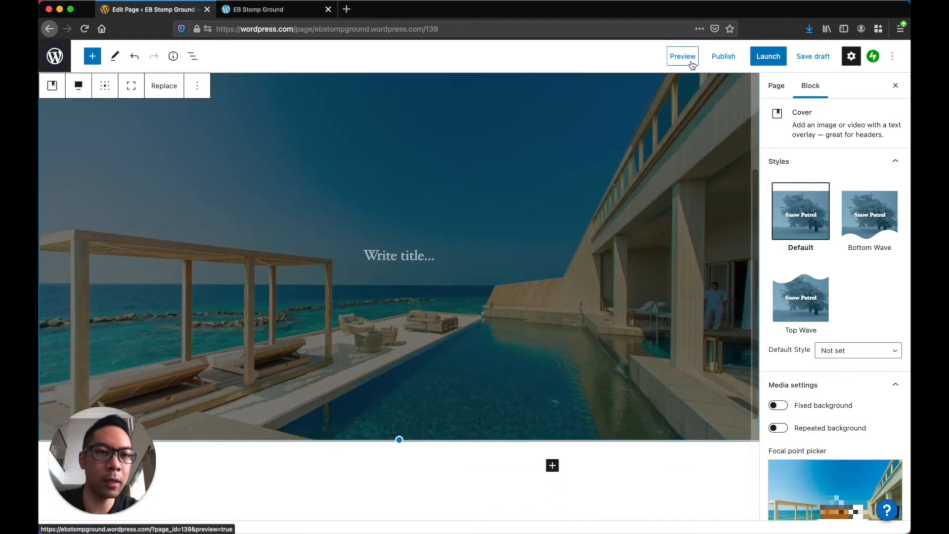
left_click(692, 63)
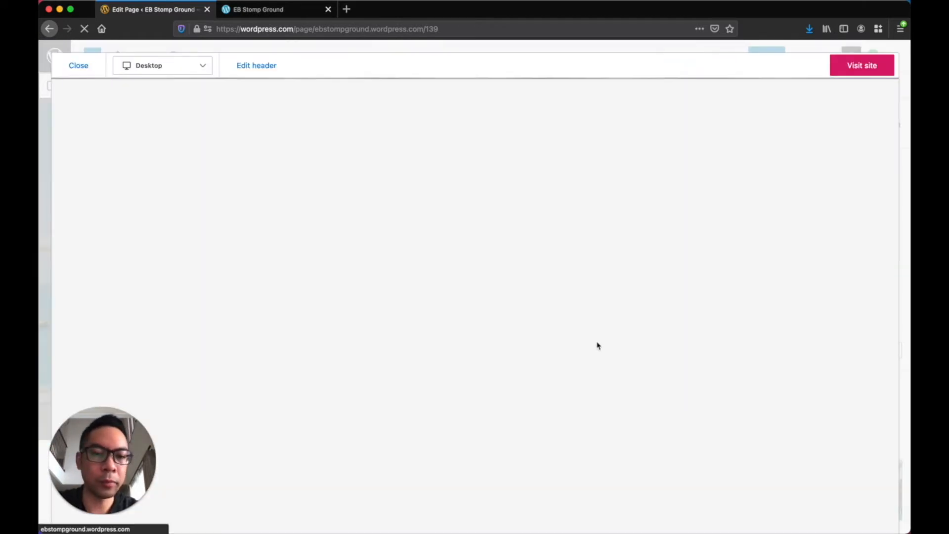
scroll(599, 345, "down", 5)
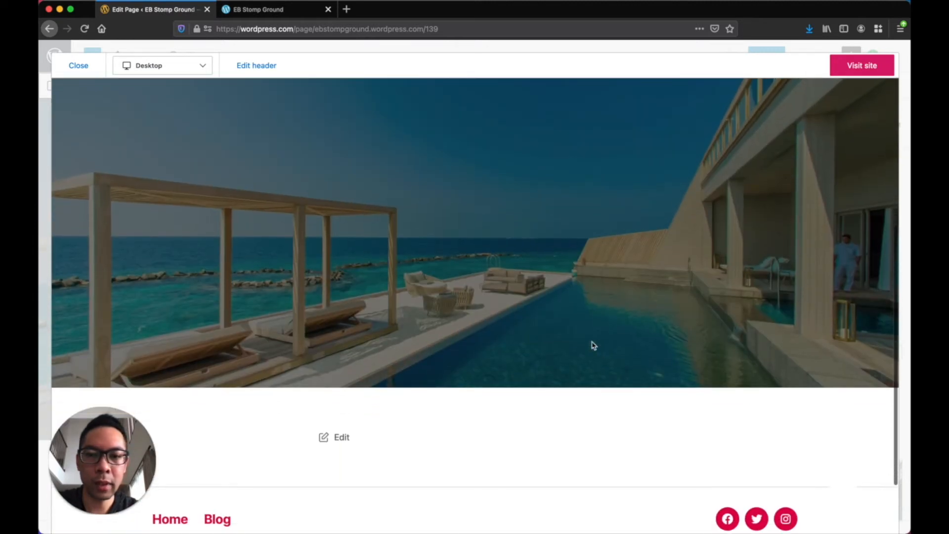
left_click(79, 67)
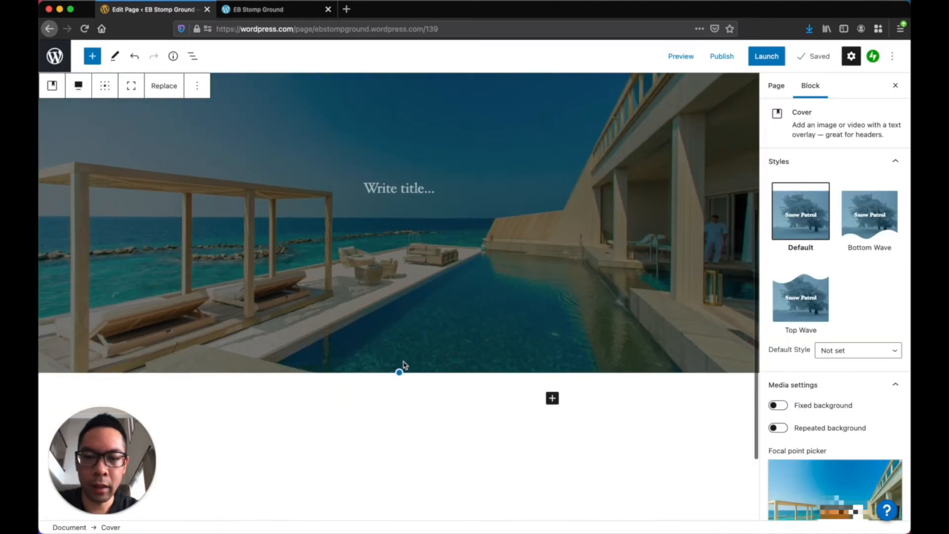
Stretch the pool cover taller again and recheck it in the preview
left_click_drag(399, 373, 399, 468)
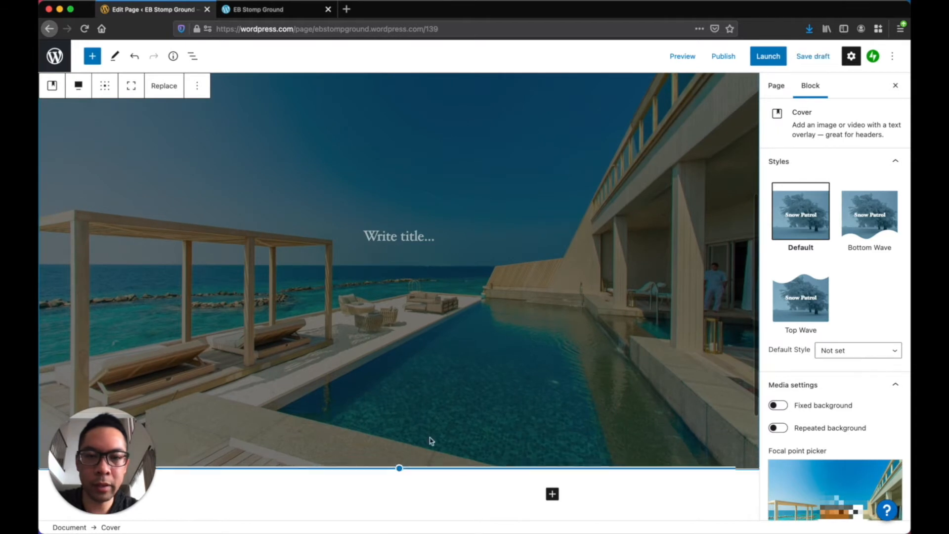
left_click(683, 58)
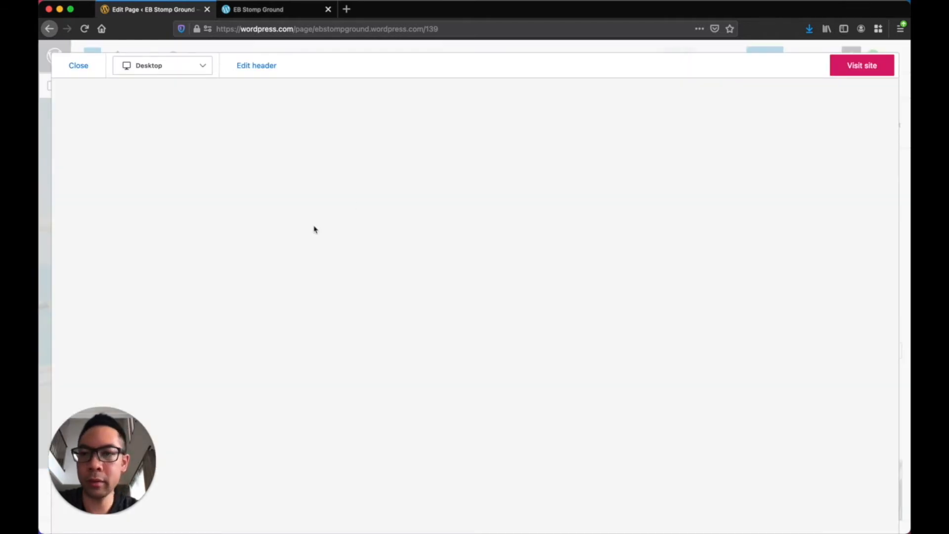
scroll(510, 357, "down", 10)
scroll(509, 357, "up", 5)
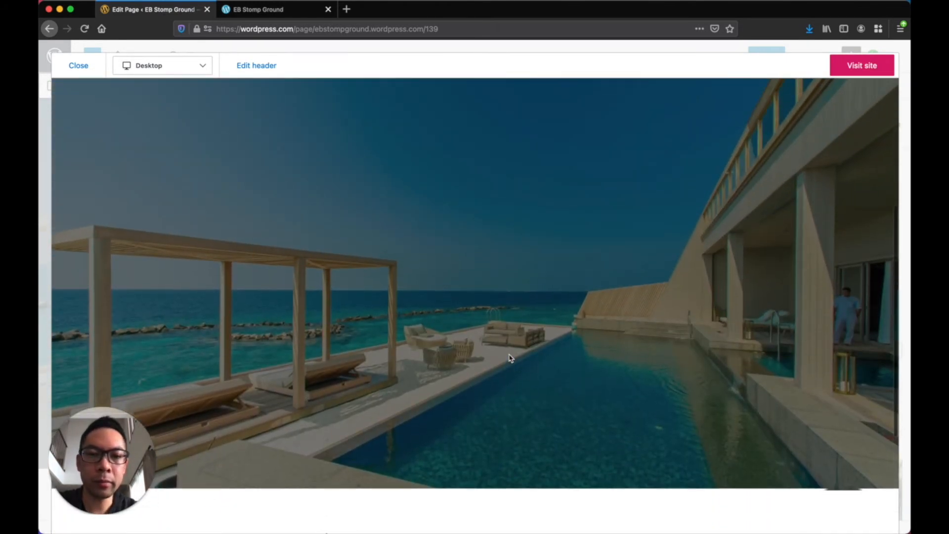
left_click(83, 65)
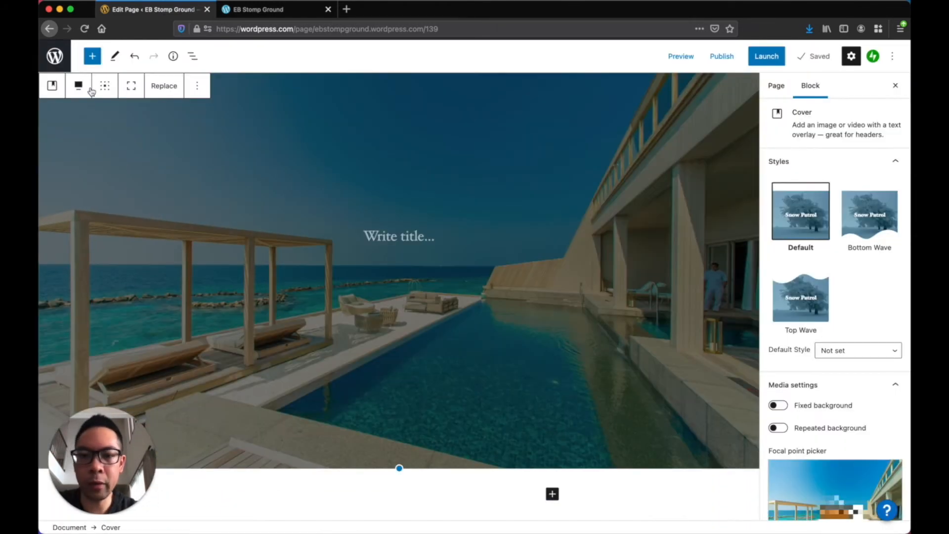
Replace the cover's empty title paragraph with a two-column Layout Grid
left_click(427, 282)
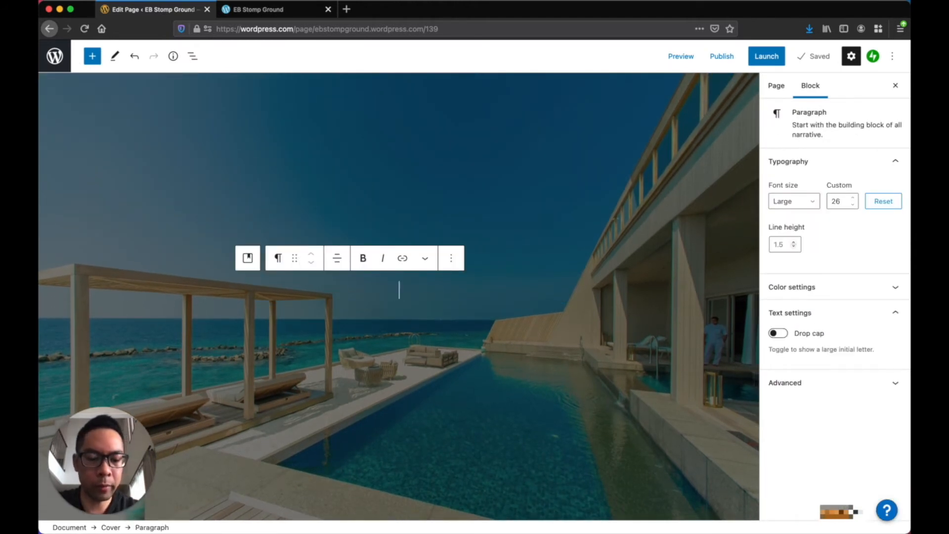
type("/lay")
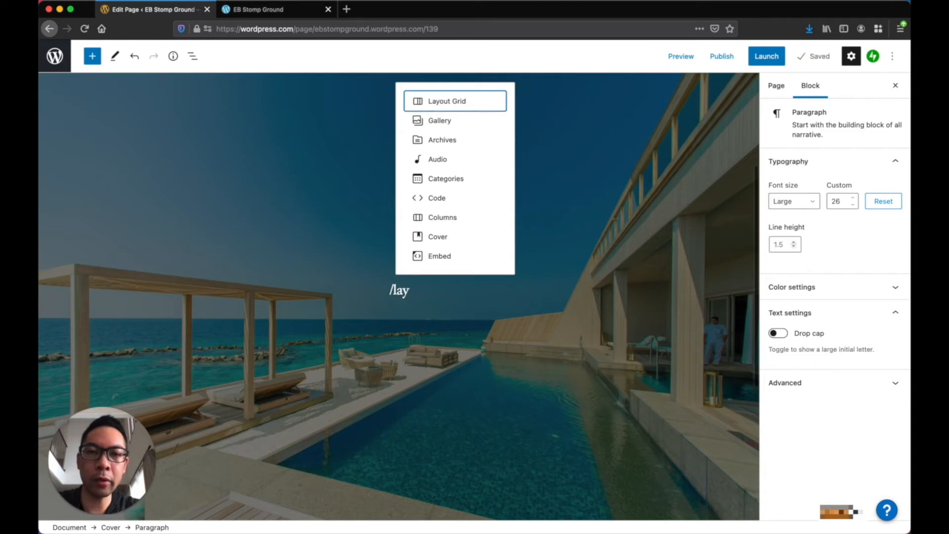
left_click(466, 109)
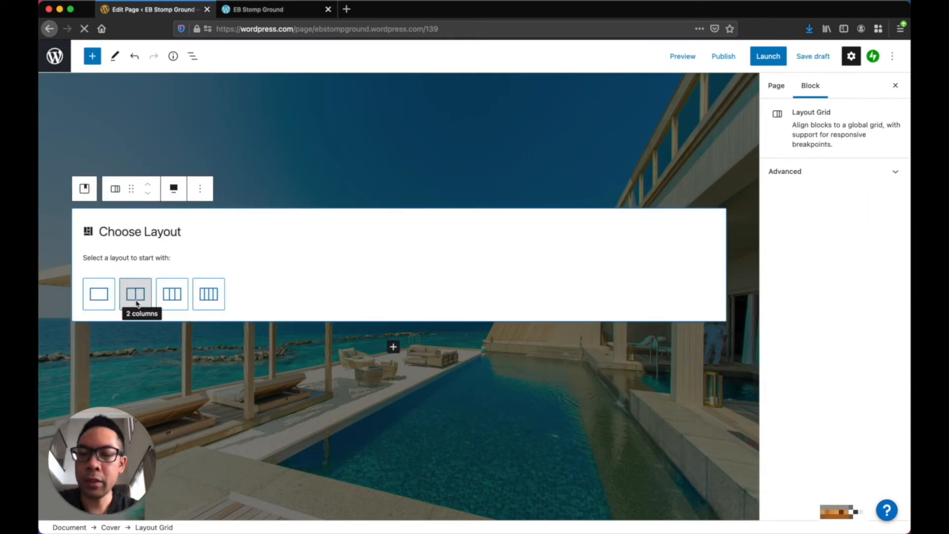
left_click(137, 304)
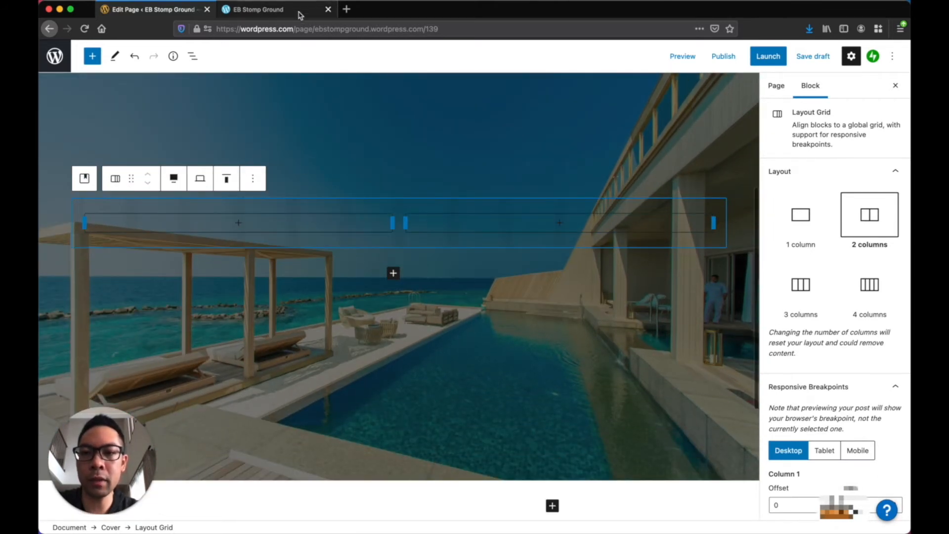
Copy the Miami perfect-home heading from the live landing page
left_click(283, 11)
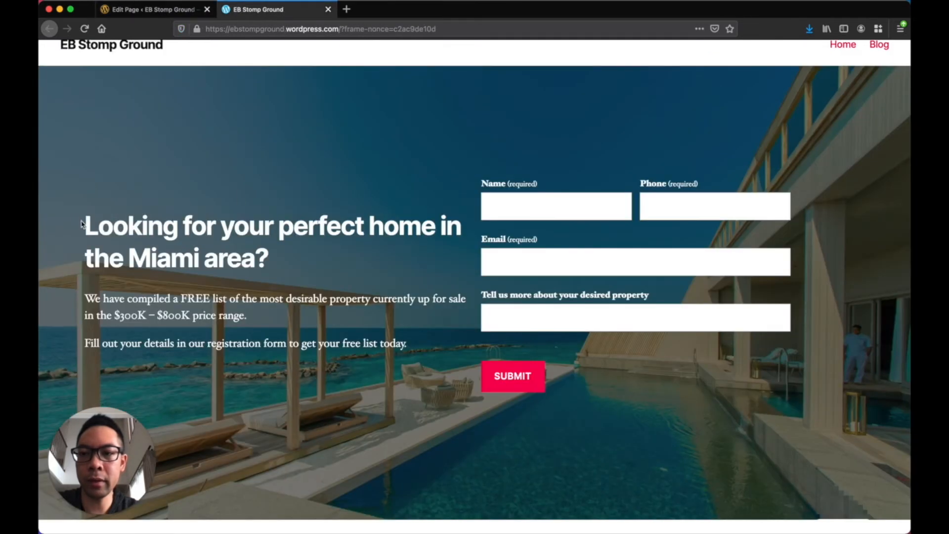
left_click_drag(86, 223, 271, 261)
key("super+c")
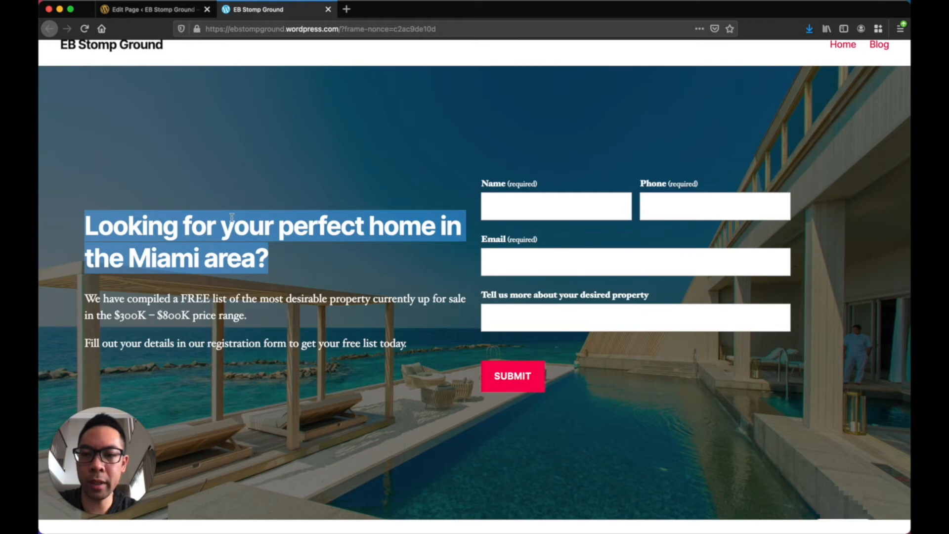
left_click(181, 11)
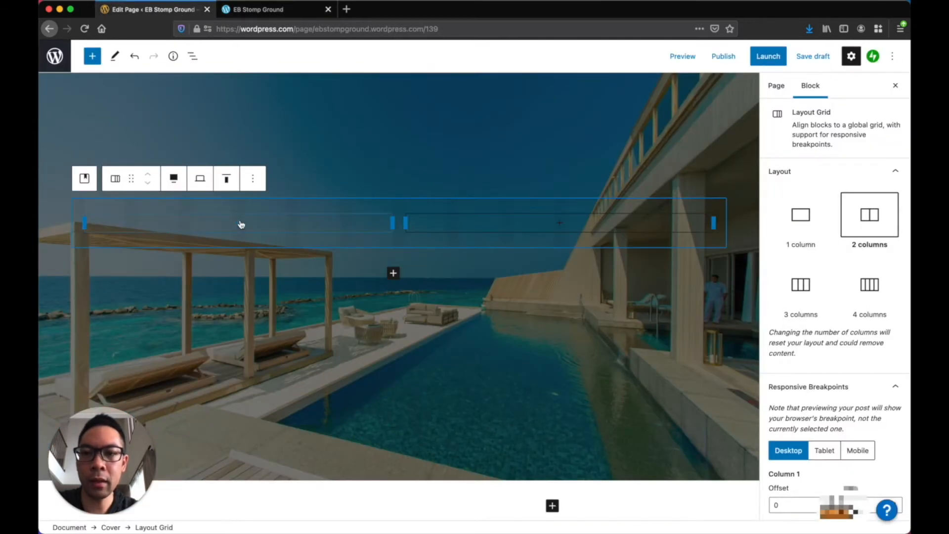
Add a Heading block to the first column containing the pasted Miami perfect-home heading
left_click(241, 225)
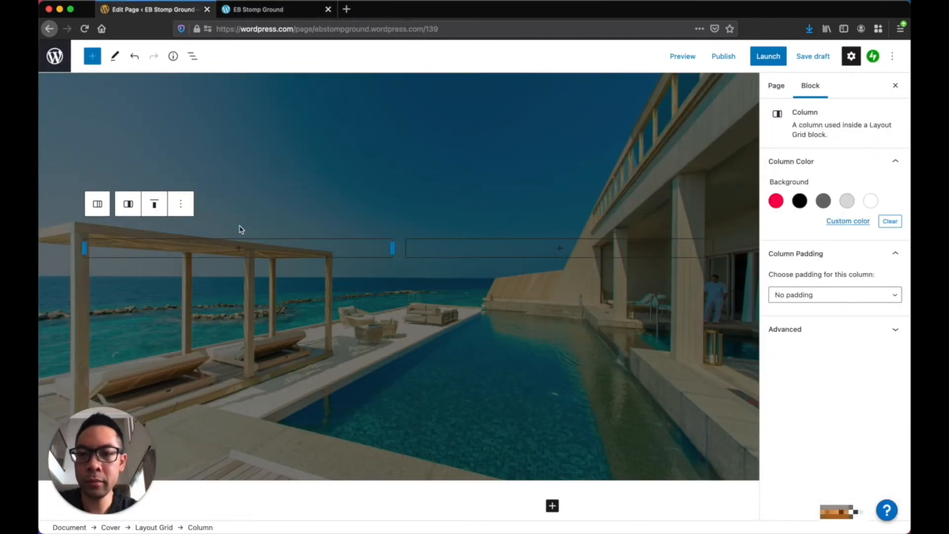
left_click(238, 248)
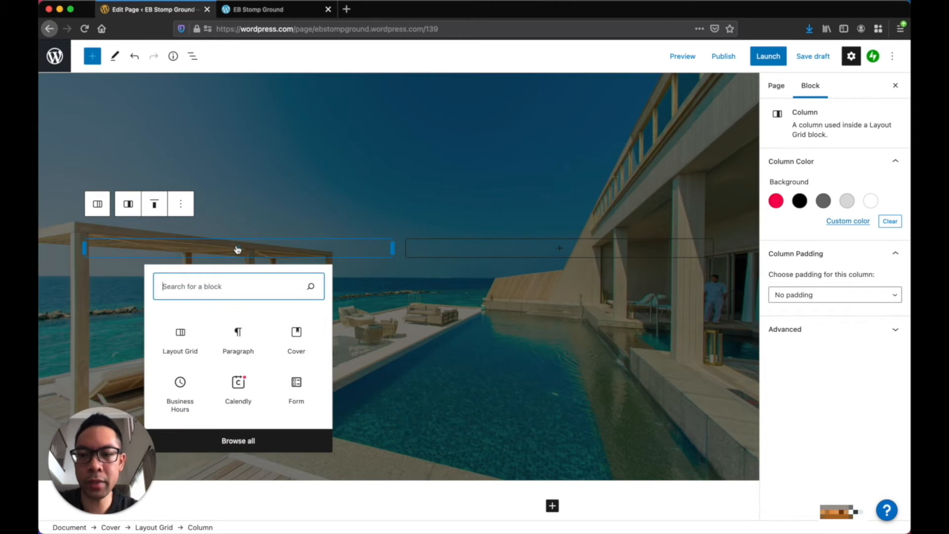
type("head")
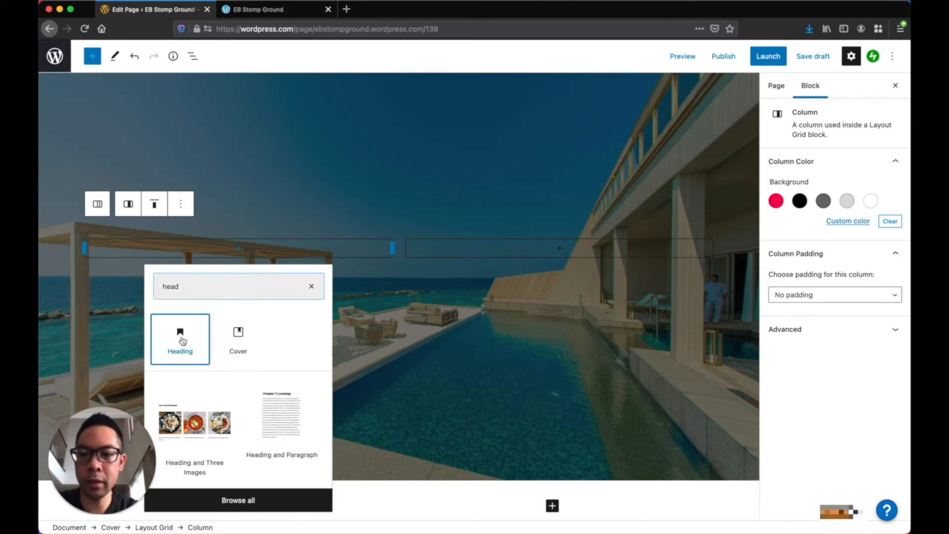
left_click(181, 338)
key("super+v")
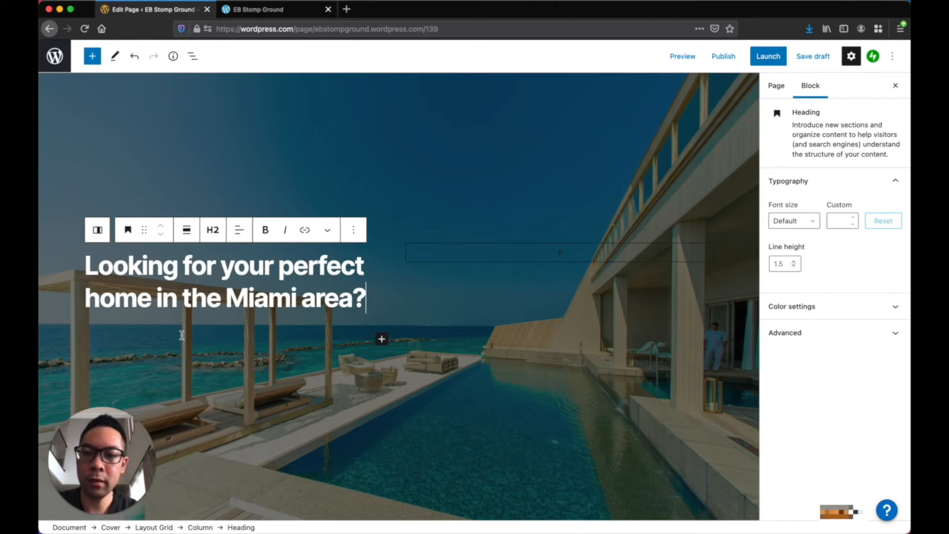
key("Return")
Copy the two free-property-list paragraphs from the live site and paste them below the heading
left_click(280, 15)
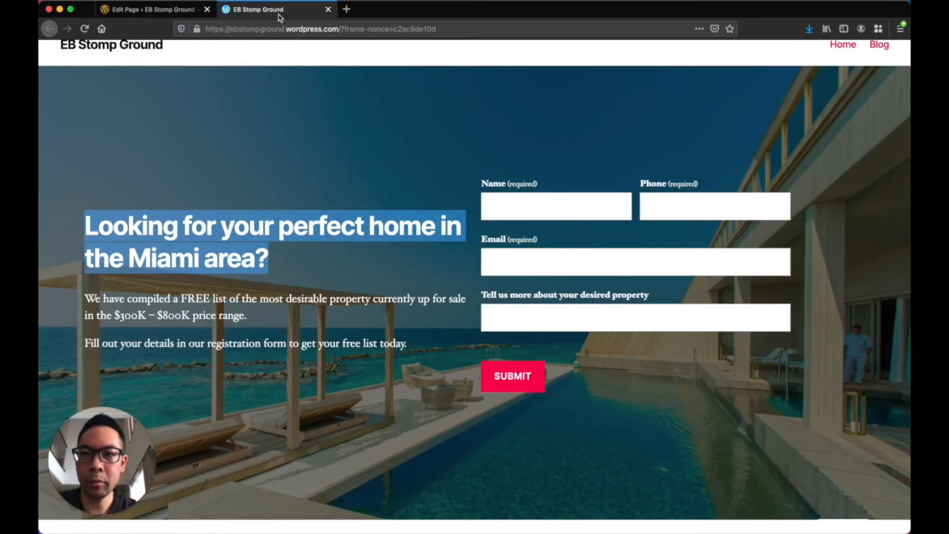
left_click_drag(86, 295, 409, 361)
key("super+c")
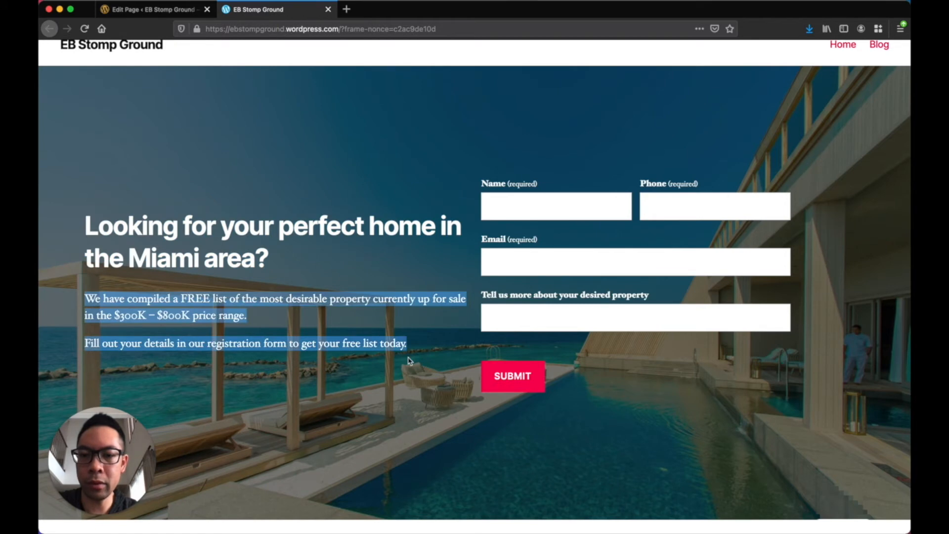
left_click(190, 10)
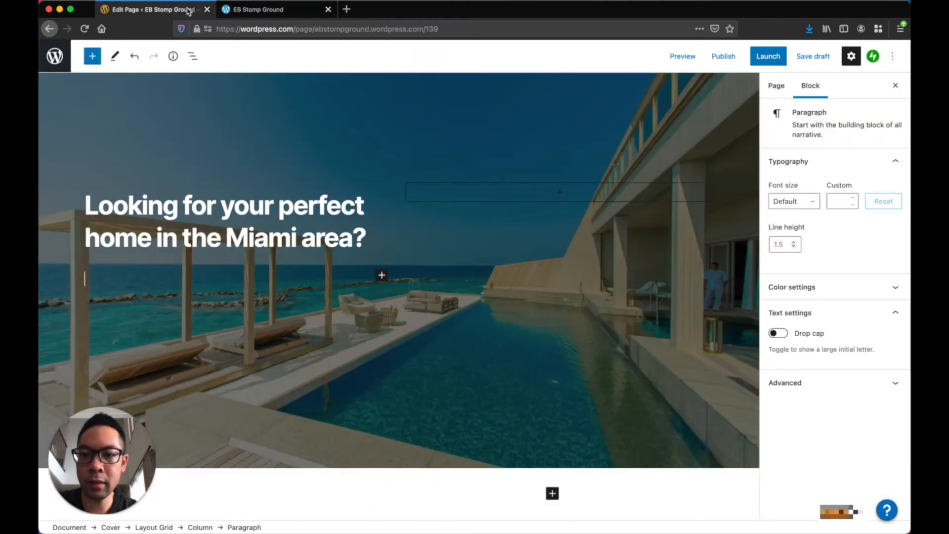
left_click(122, 272)
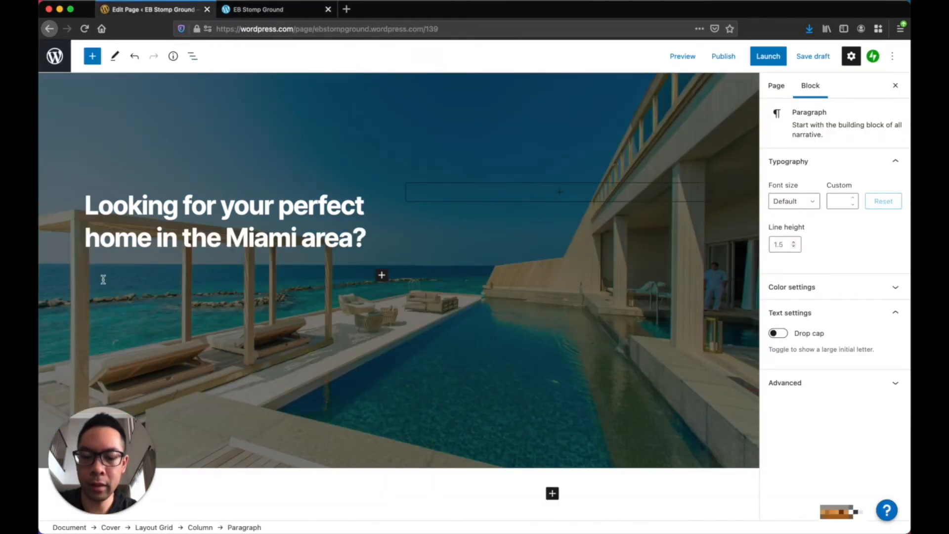
key("super+v")
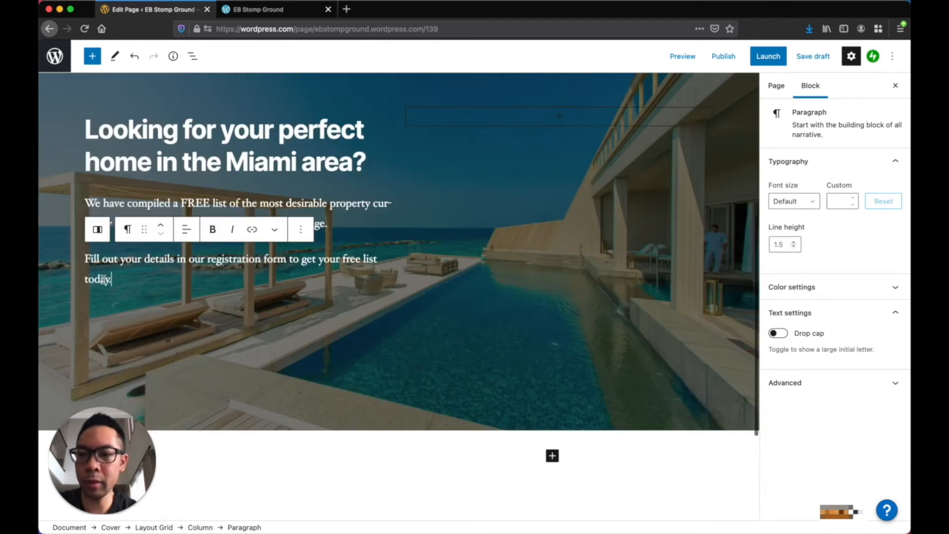
left_click(349, 200)
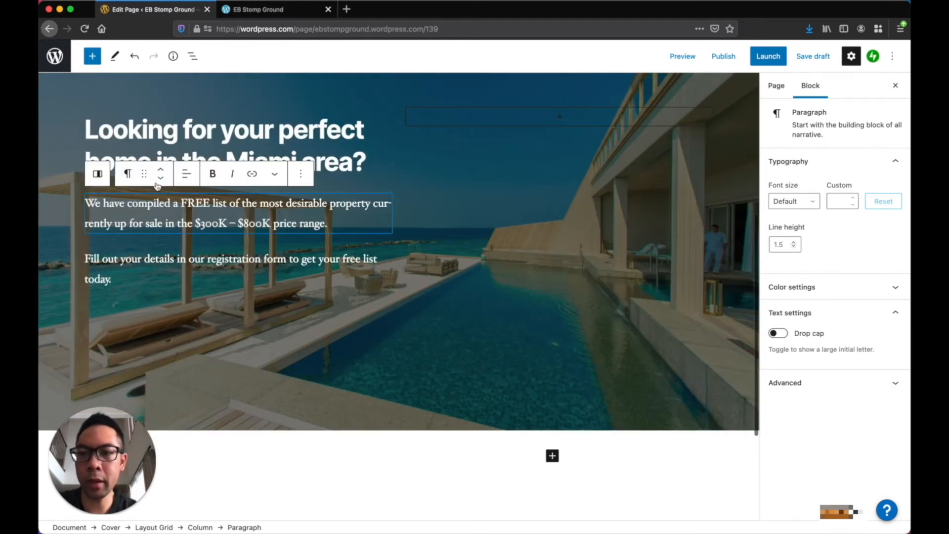
left_click(123, 265)
left_click(362, 205)
scroll(362, 205, "up", 2)
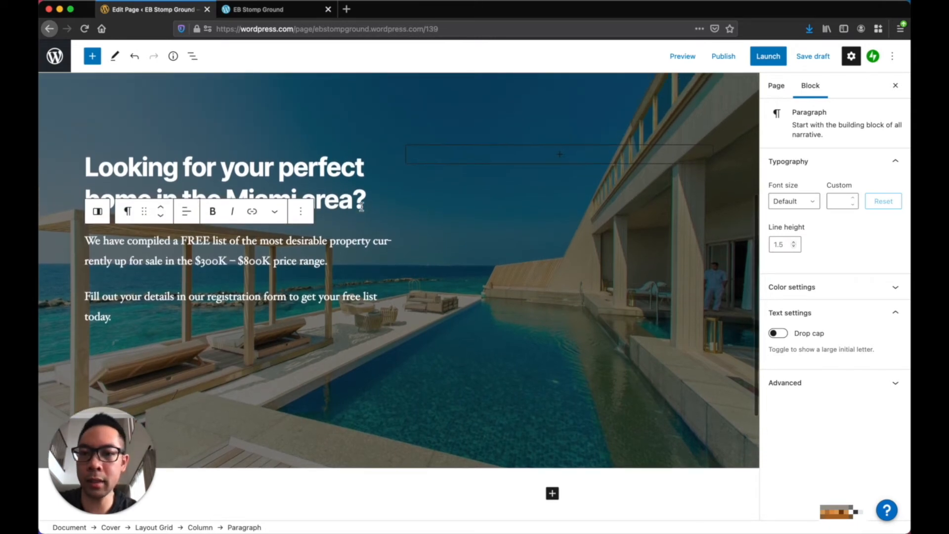
Compare the column with the live landing page and select the empty right column
left_click(290, 9)
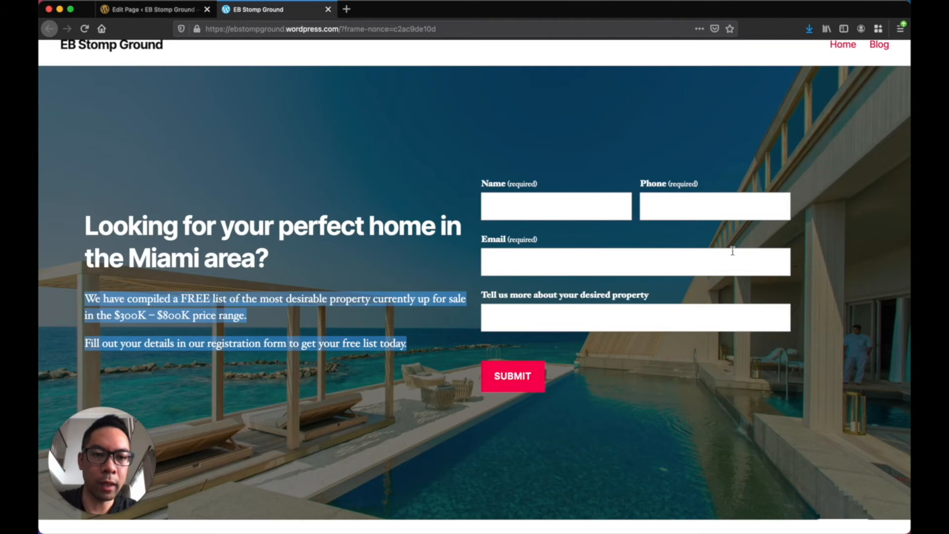
left_click(190, 14)
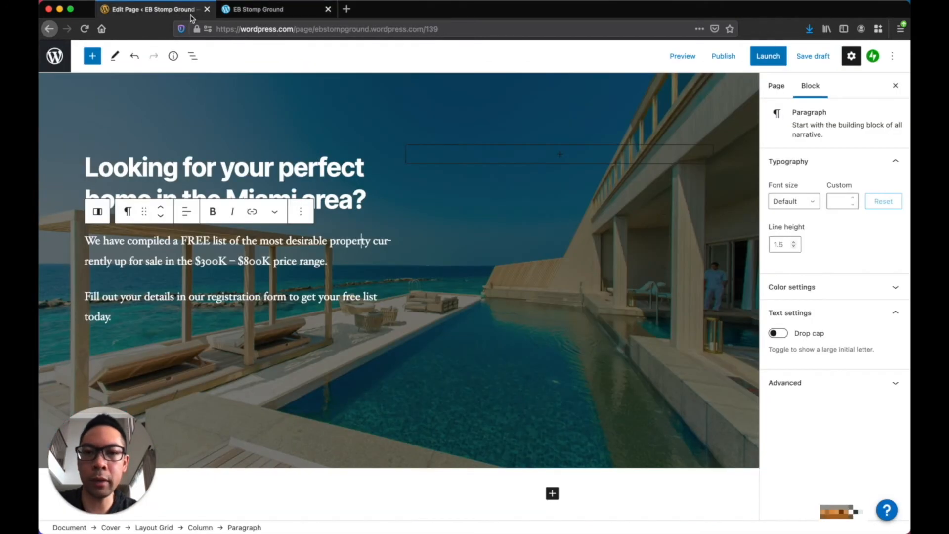
left_click(559, 158)
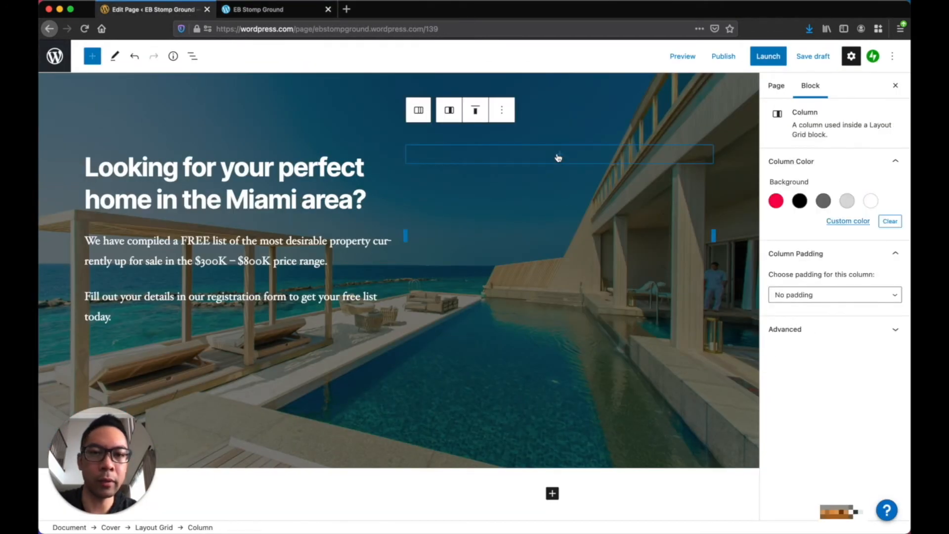
Insert a Form block in the right column using the Registration Form layout
left_click(562, 158)
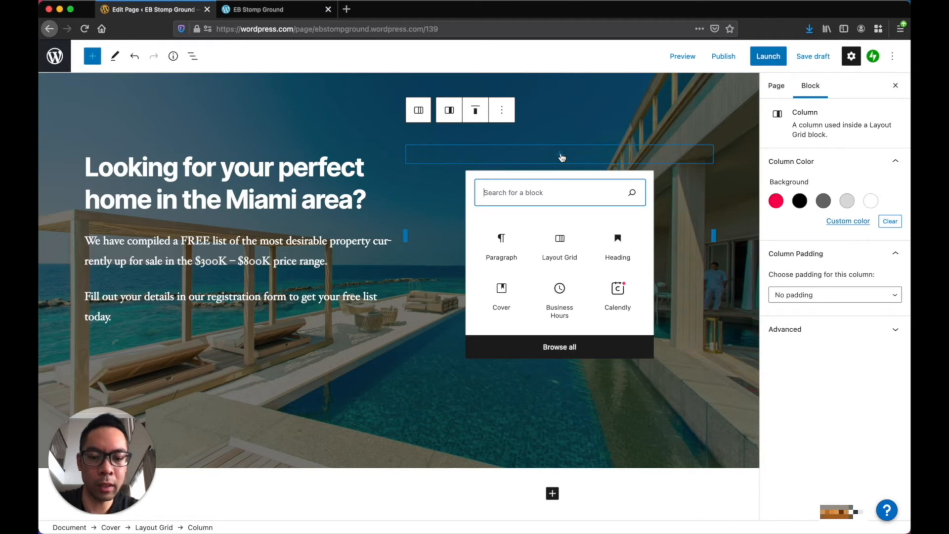
type("form")
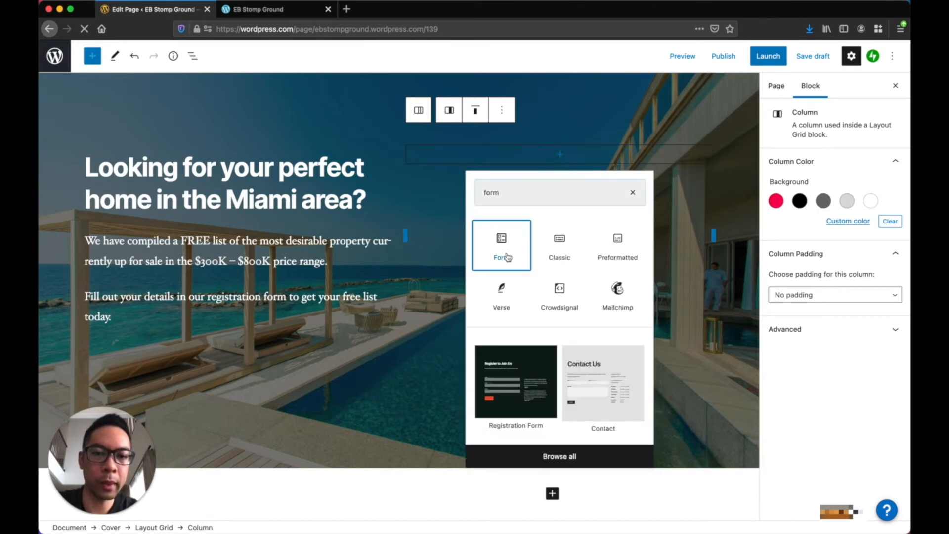
left_click(508, 257)
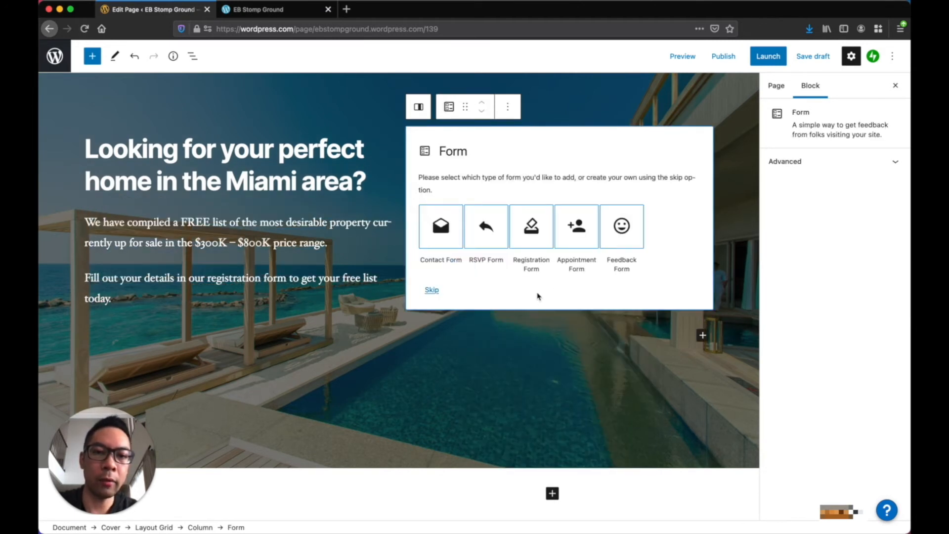
left_click(539, 231)
scroll(539, 233, "up", 3)
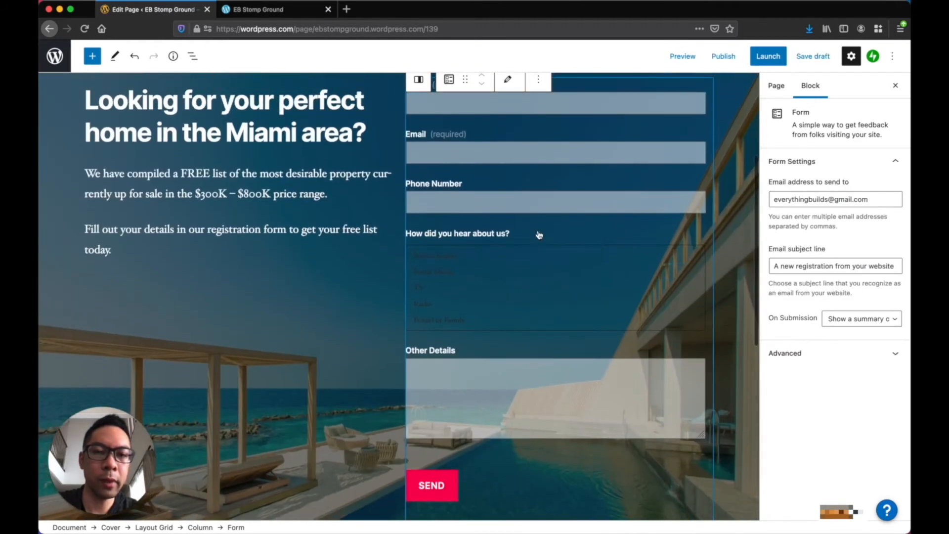
scroll(587, 328, "down", 2)
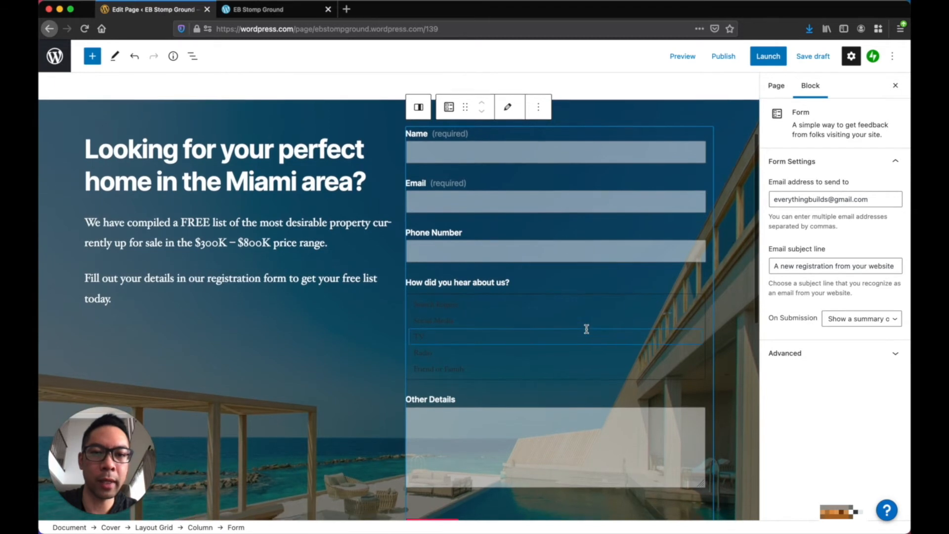
scroll(587, 329, "up", 2)
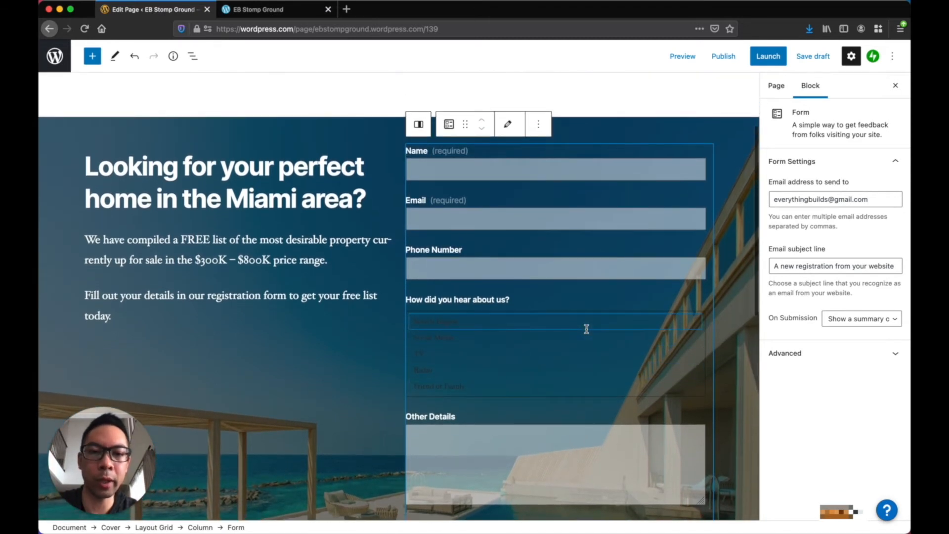
left_click(484, 173)
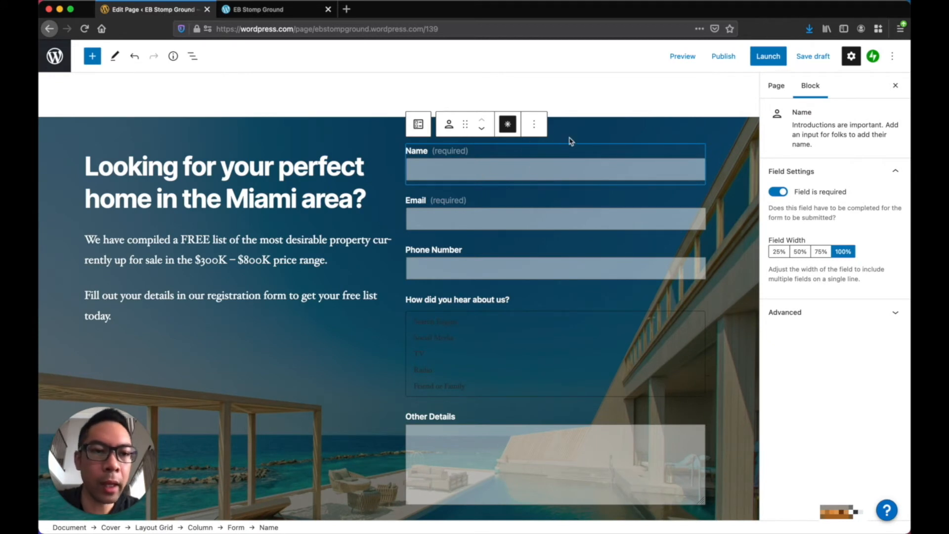
Set Name and Phone to 50% width, move Phone up, make it required, relabel it 'Phone'
left_click(801, 253)
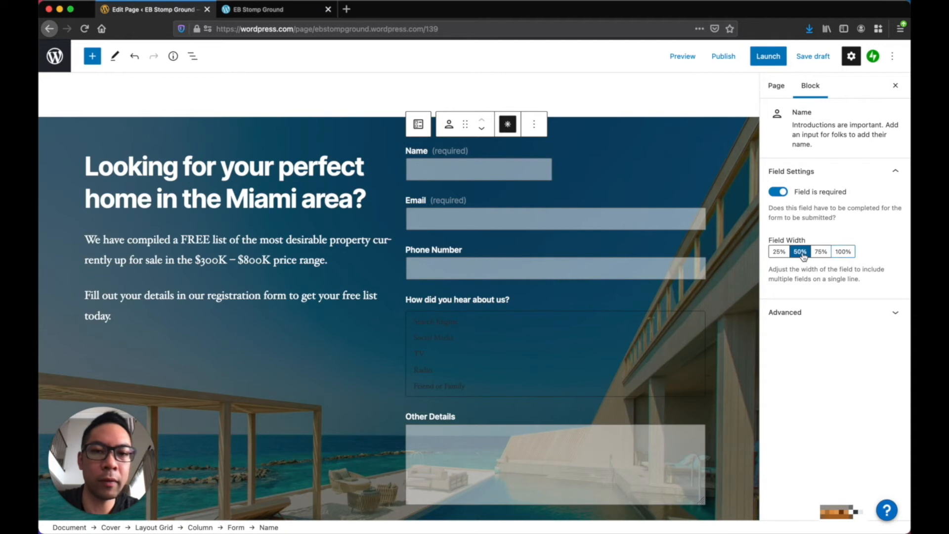
left_click(487, 265)
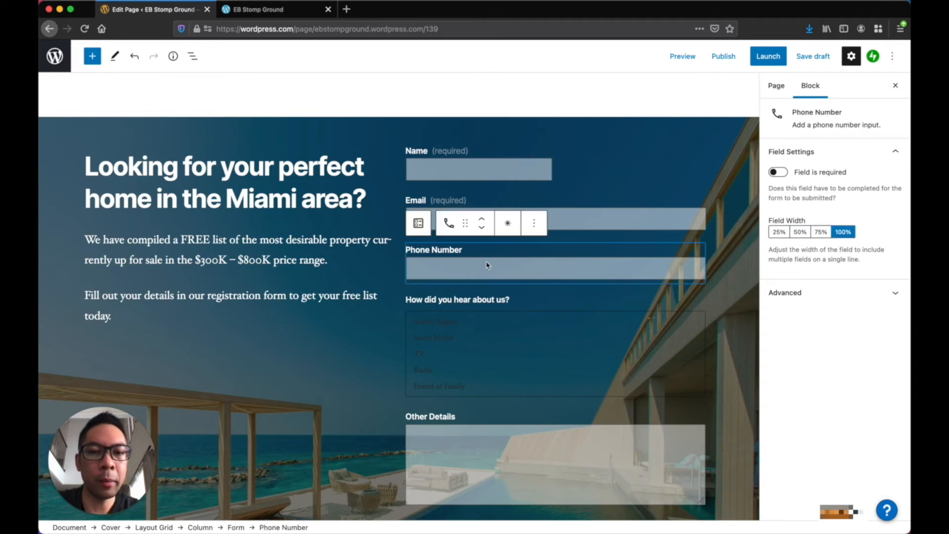
left_click(485, 221)
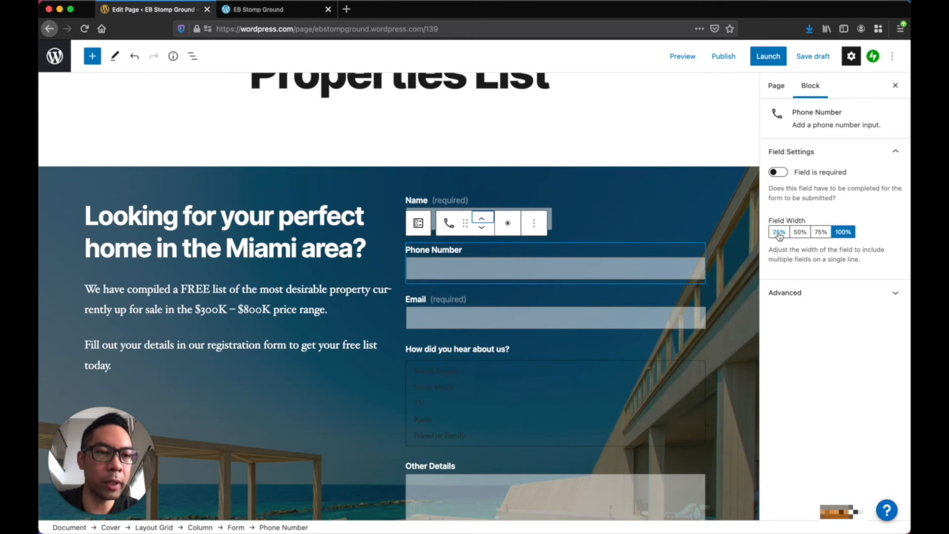
left_click(801, 234)
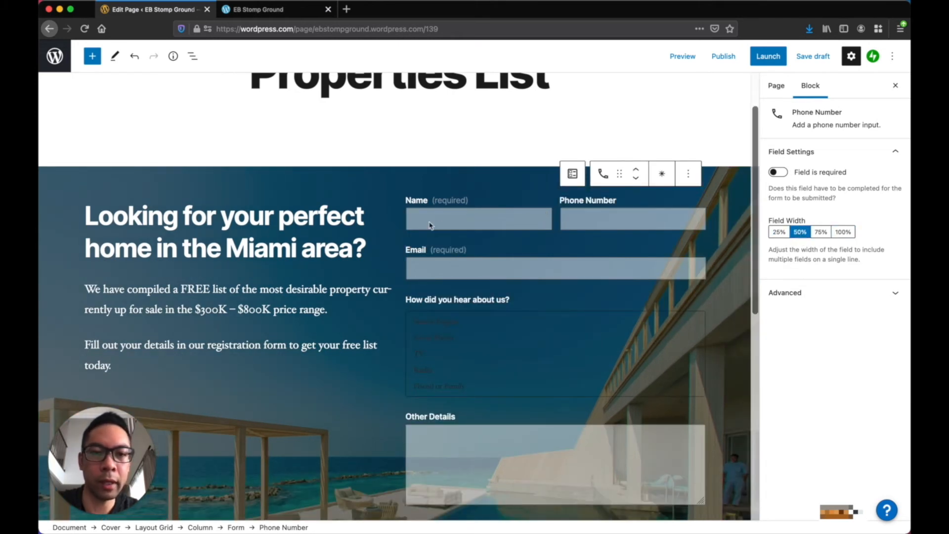
left_click(662, 176)
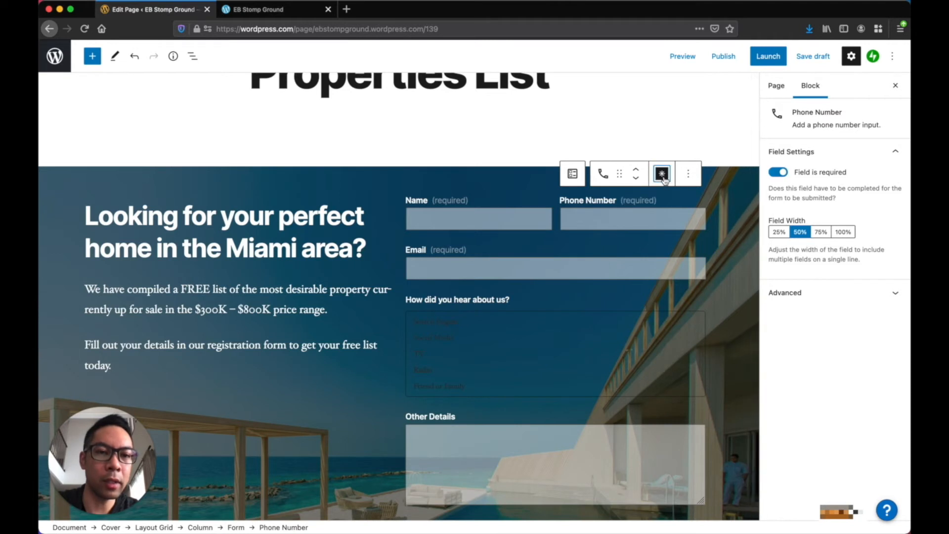
left_click(608, 201)
double_click(608, 200)
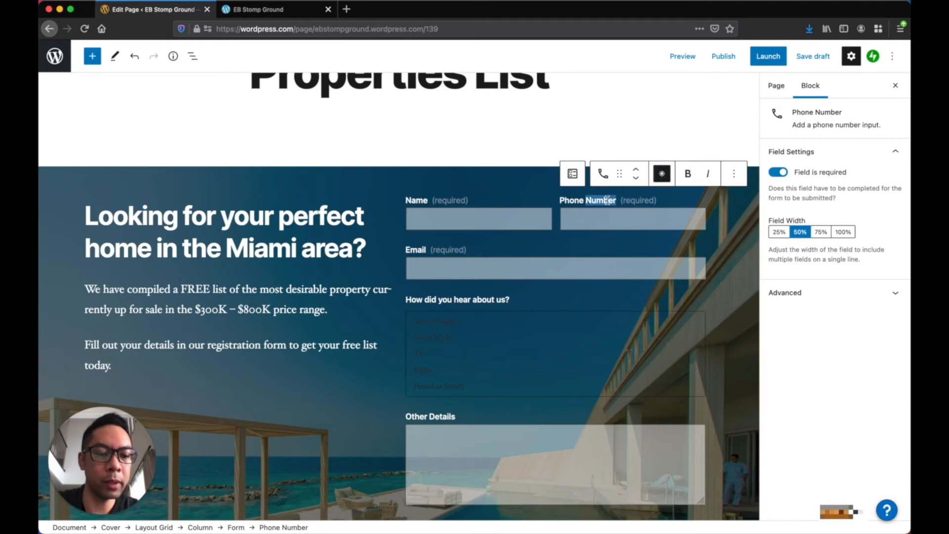
key("BackSpace")
key("BackSpace")
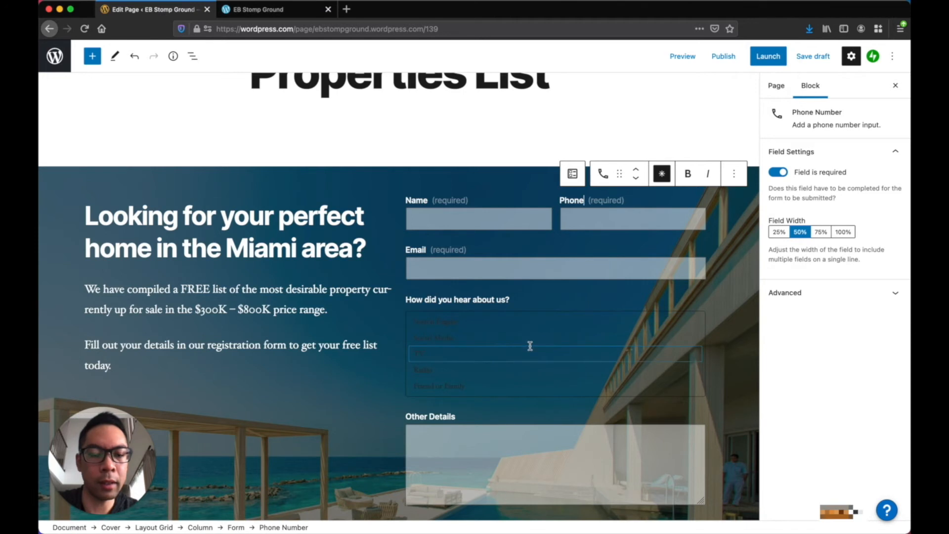
Remove the 'How did you hear about us?' field and view the live page
left_click(530, 346)
left_click(535, 273)
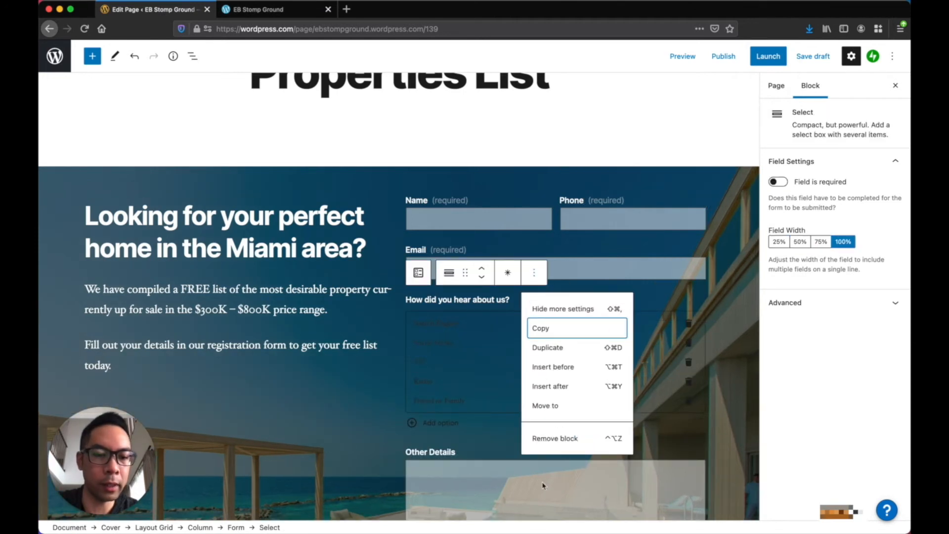
left_click(553, 439)
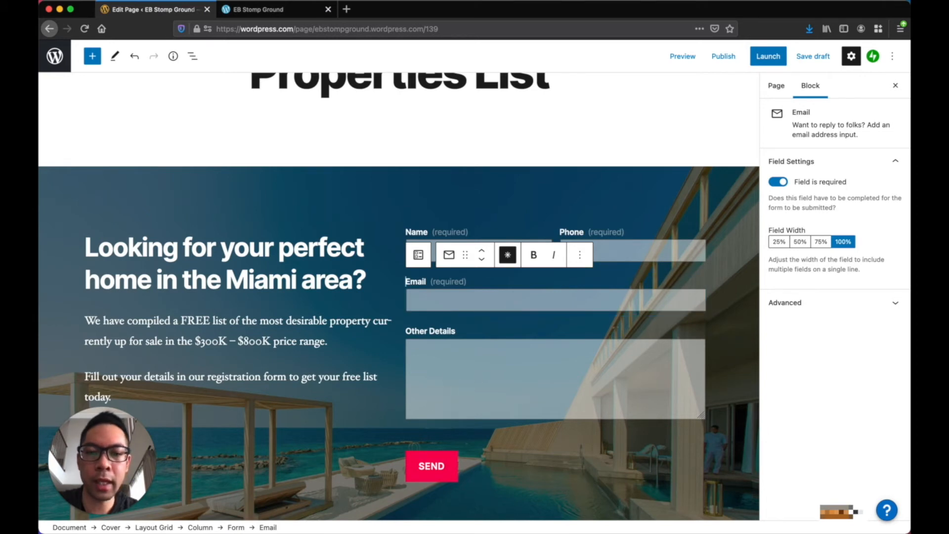
left_click(293, 10)
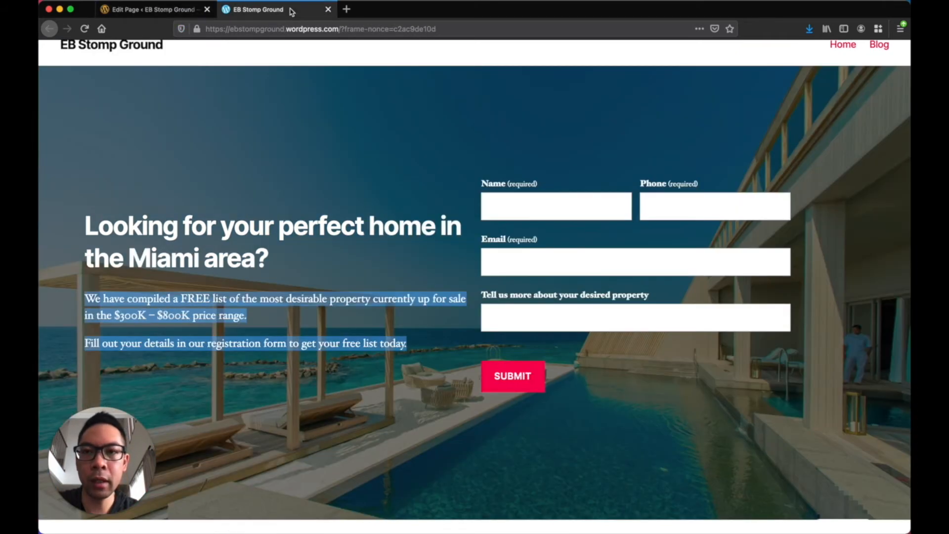
left_click(485, 296)
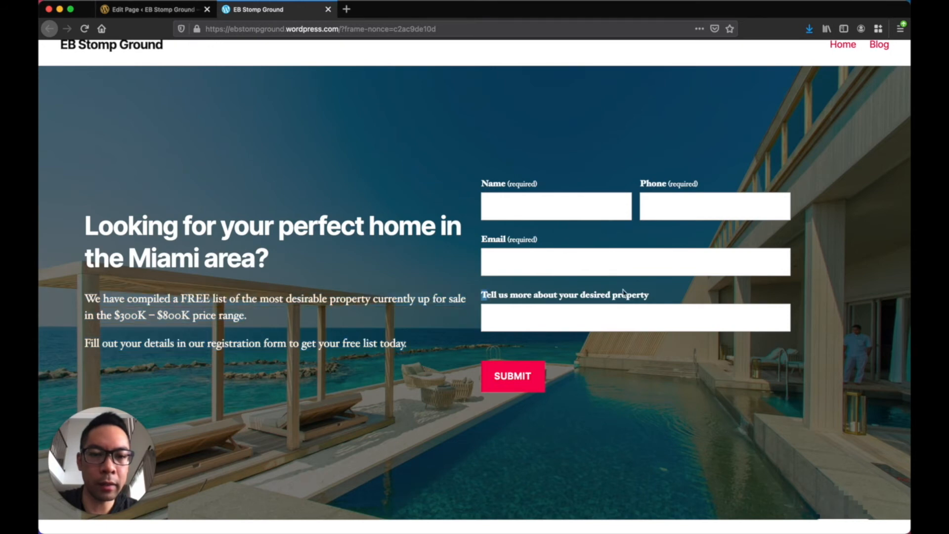
Replace the Other Details label with 'Tell us more about your desired property'
left_click_drag(654, 298, 654, 298)
key("super+c")
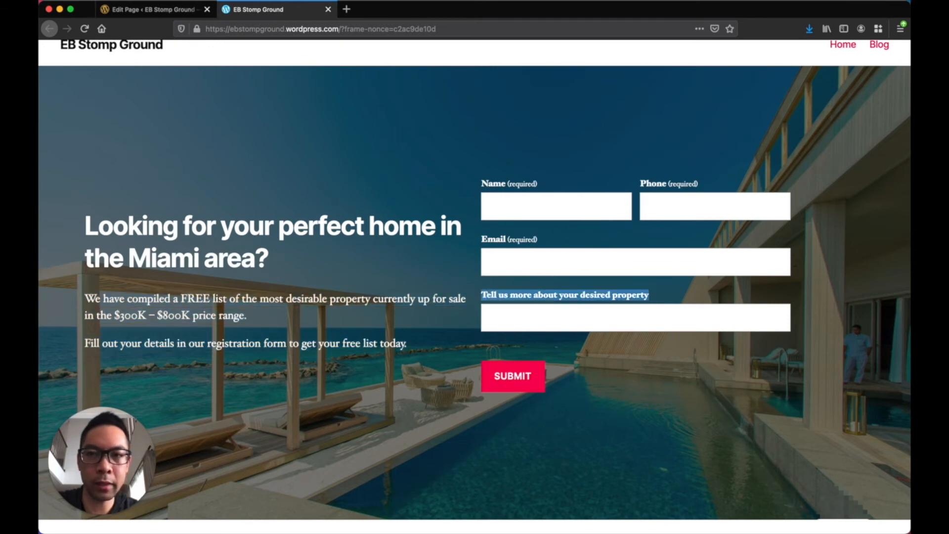
left_click(165, 10)
left_click(453, 330)
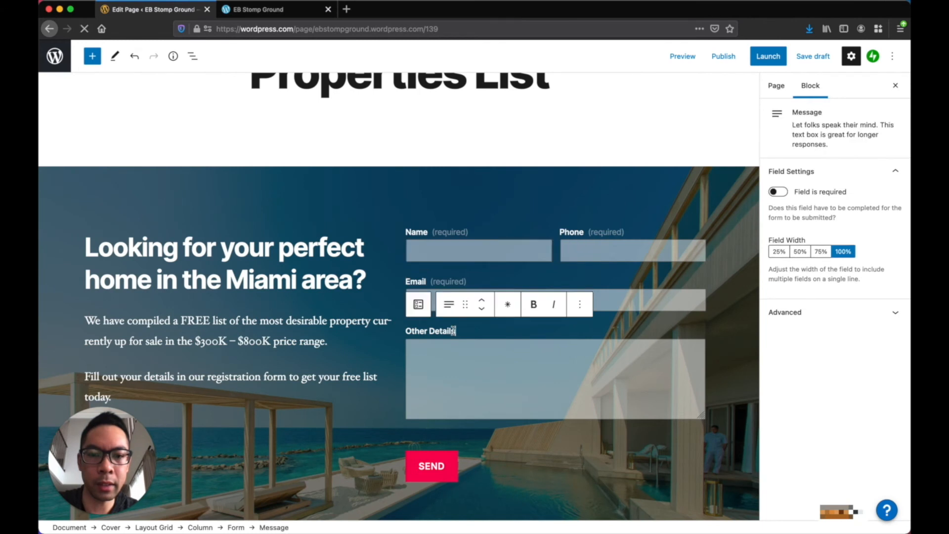
triple_click(453, 331)
key("super+v")
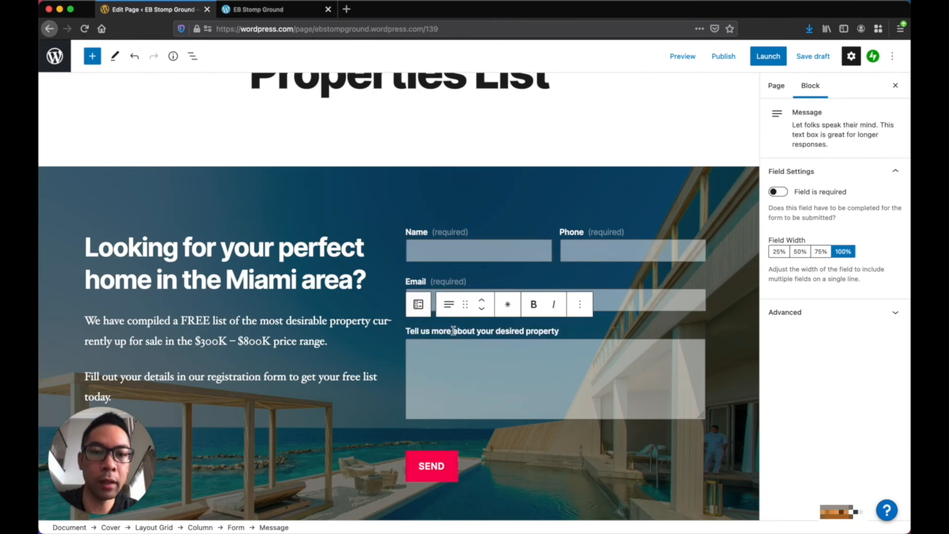
Change the form button text from SEND to SUBMIT
left_click(444, 463)
scroll(445, 462, "down", 2)
key("End")
key("BackSpace")
key("BackSpace")
key("BackSpace")
type("UBMIT")
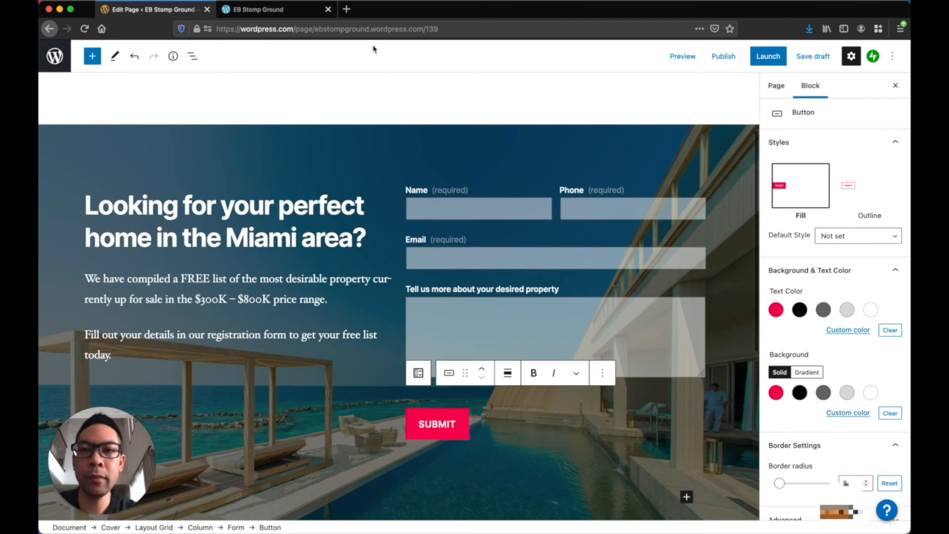
scroll(403, 283, "down", 3)
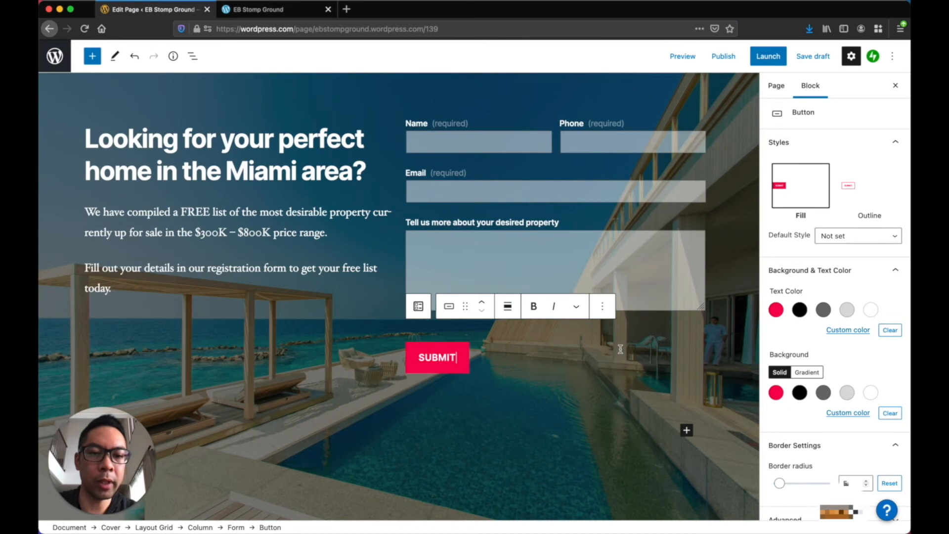
scroll(622, 353, "up", 1)
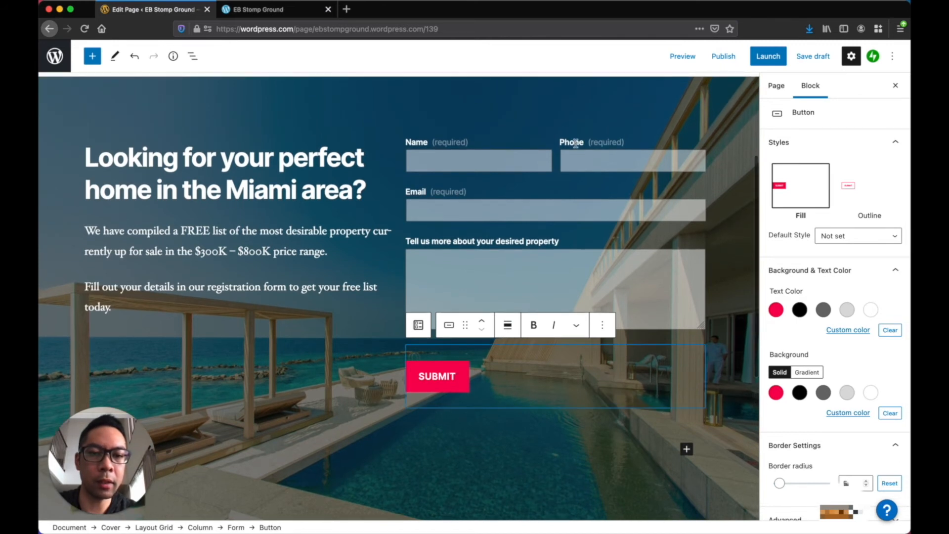
Set the Form block's On Submission option to 'Redirect to another webpage'
left_click(194, 57)
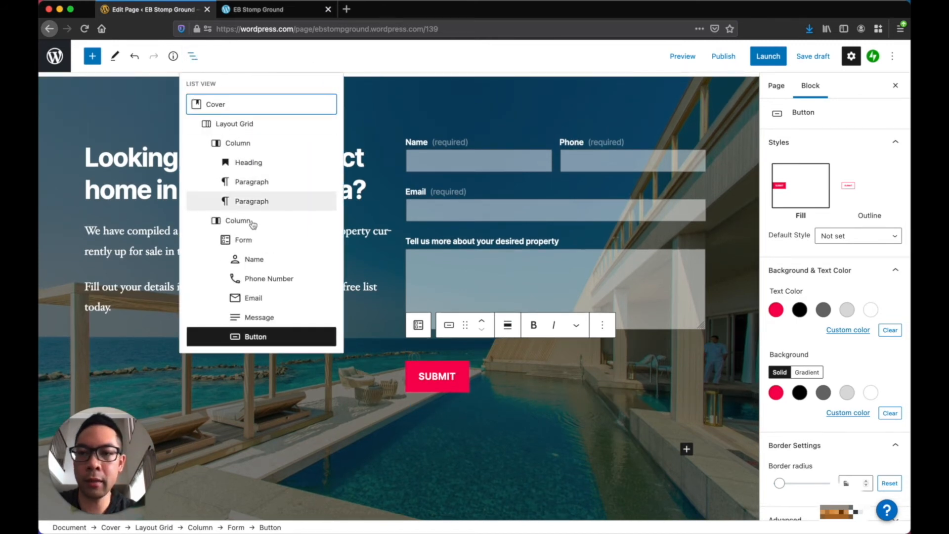
left_click(249, 244)
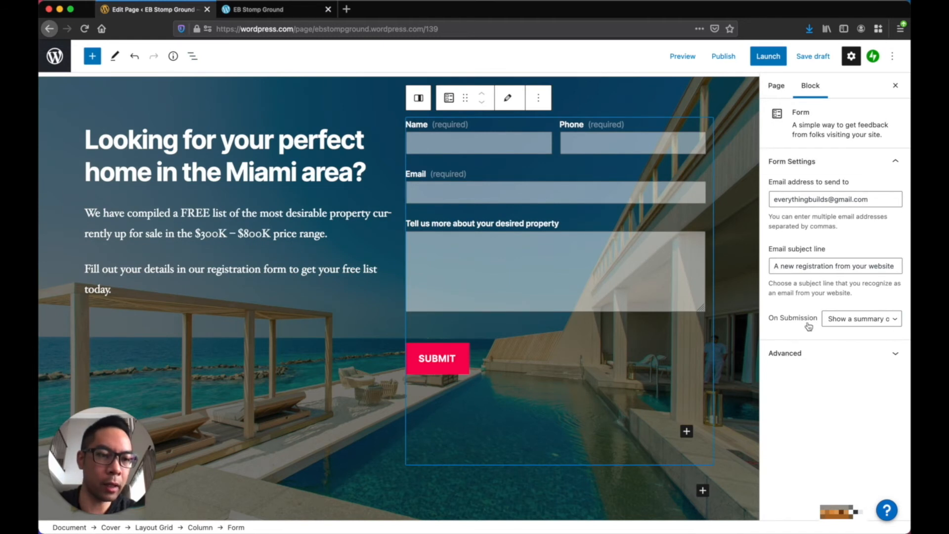
left_click(891, 326)
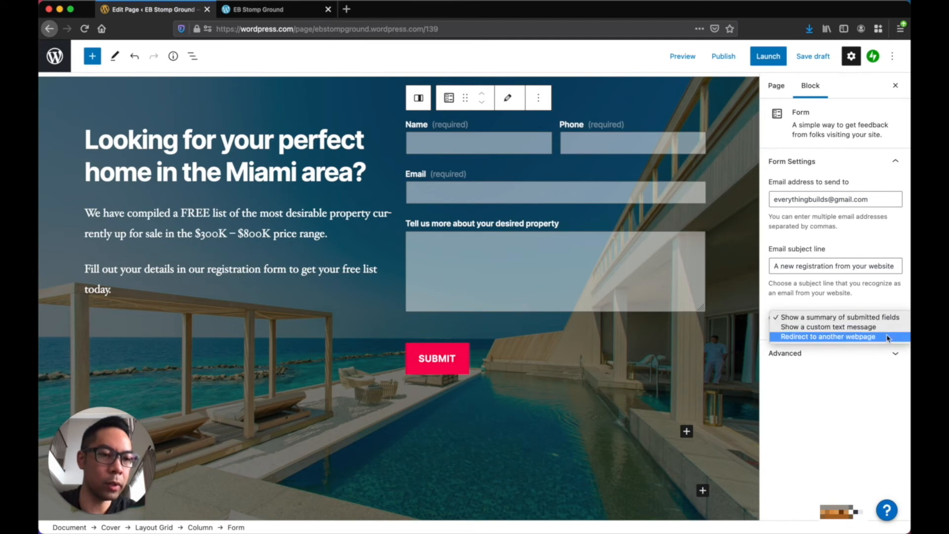
left_click(888, 337)
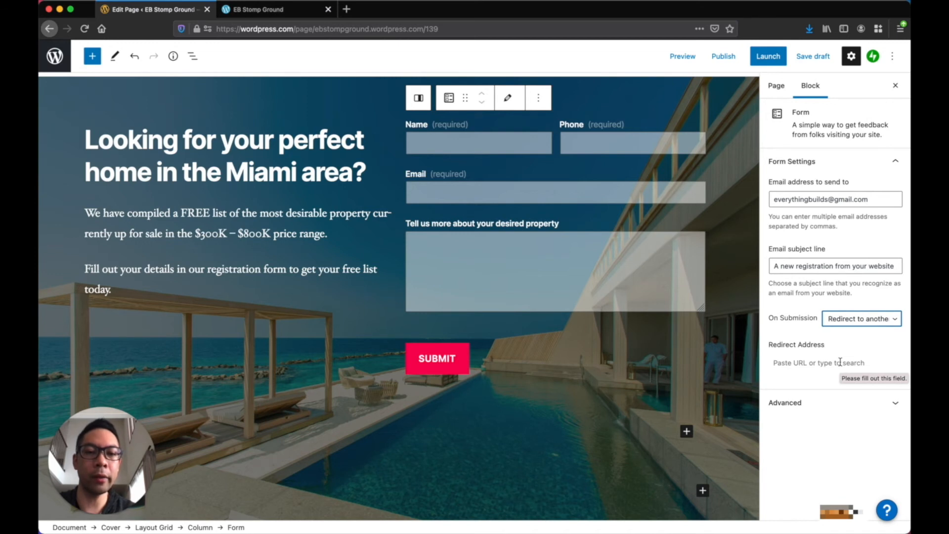
Choose the Thank You page as the redirect address, then preview the page
left_click(825, 362)
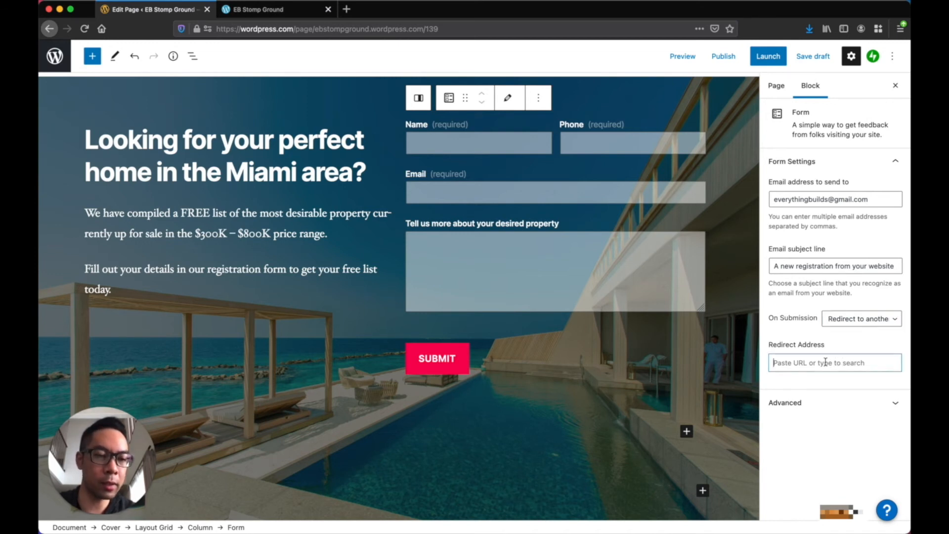
type("thank")
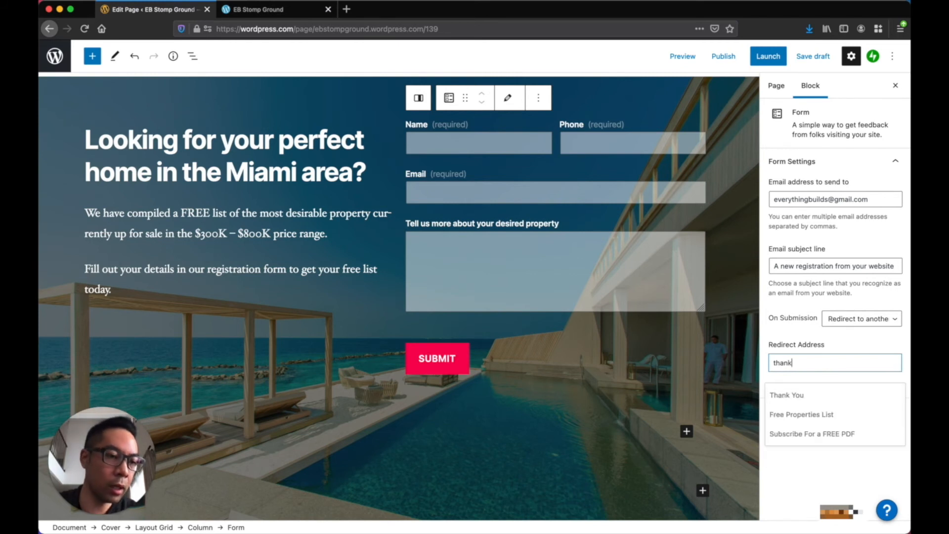
left_click(806, 401)
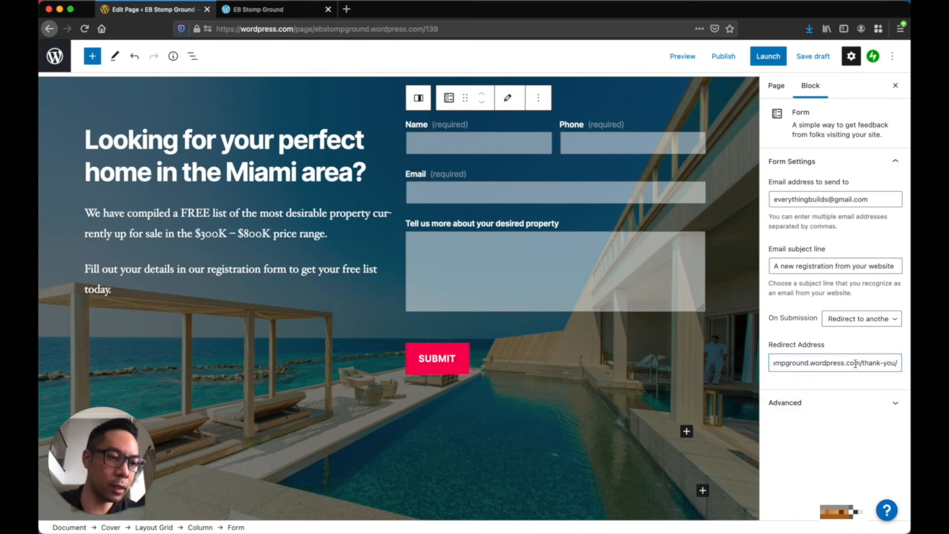
left_click_drag(775, 362, 856, 360)
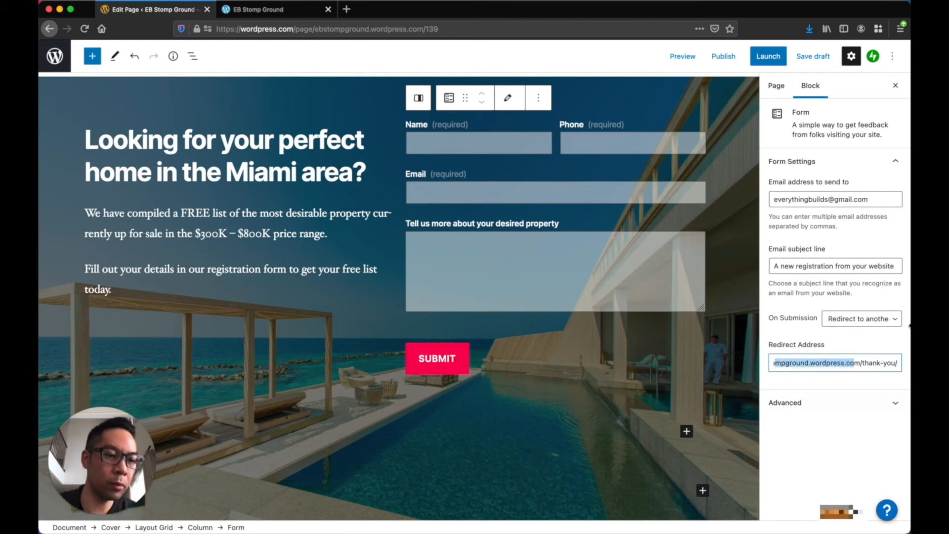
scroll(601, 228, "up", 2)
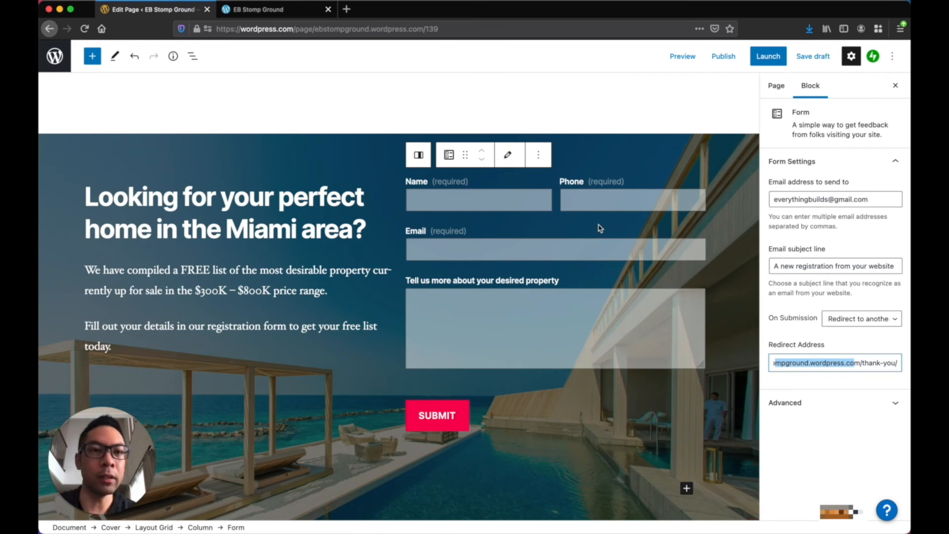
left_click(682, 56)
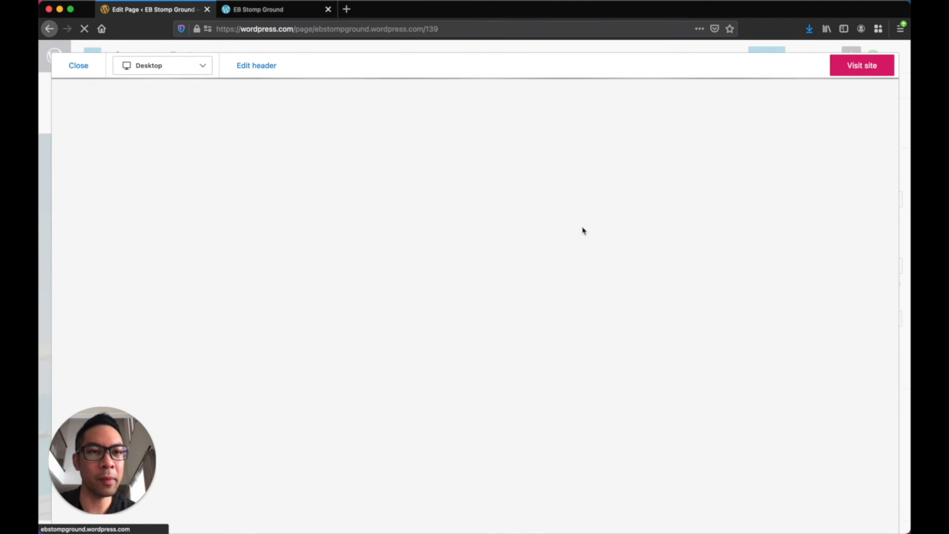
Leave the preview, publish the Properties List page and view it live
scroll(523, 338, "down", 5)
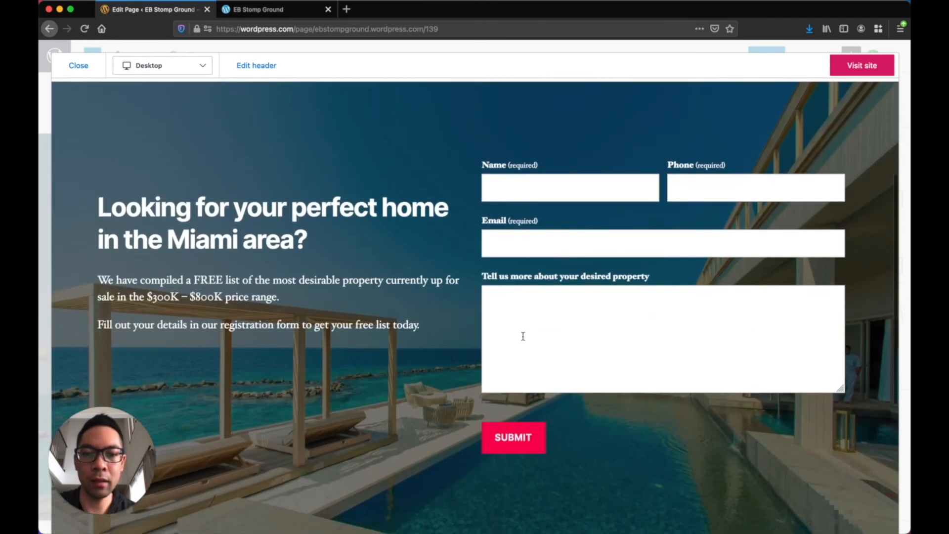
scroll(556, 303, "up", 3)
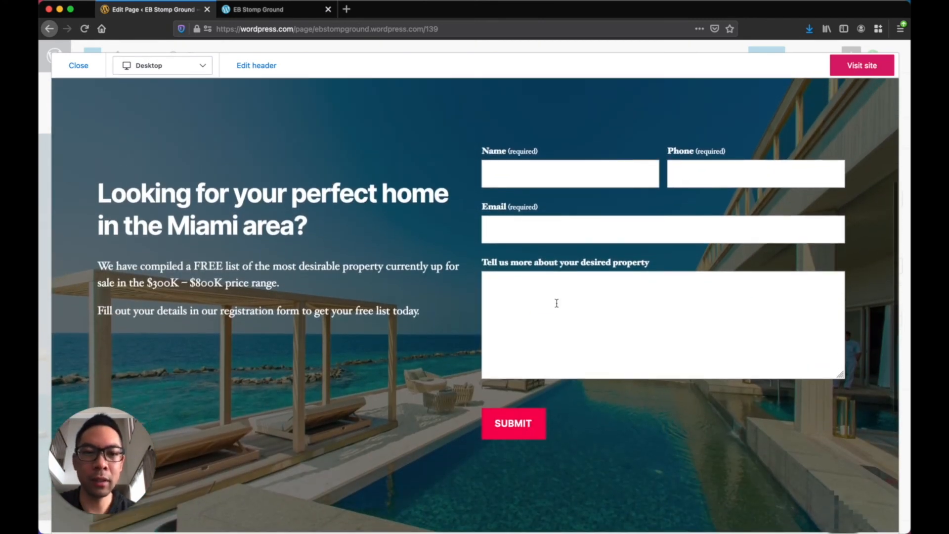
scroll(557, 303, "down", 2)
left_click(79, 67)
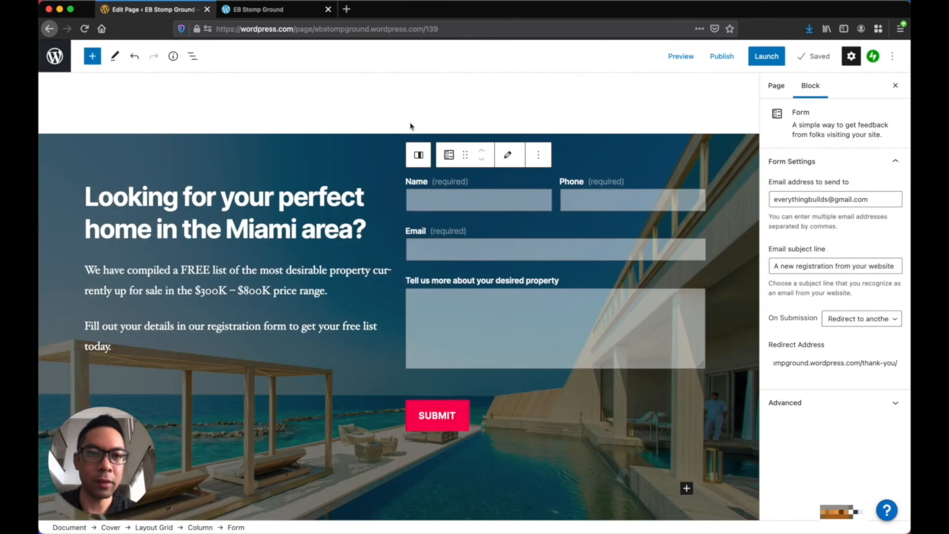
left_click(727, 56)
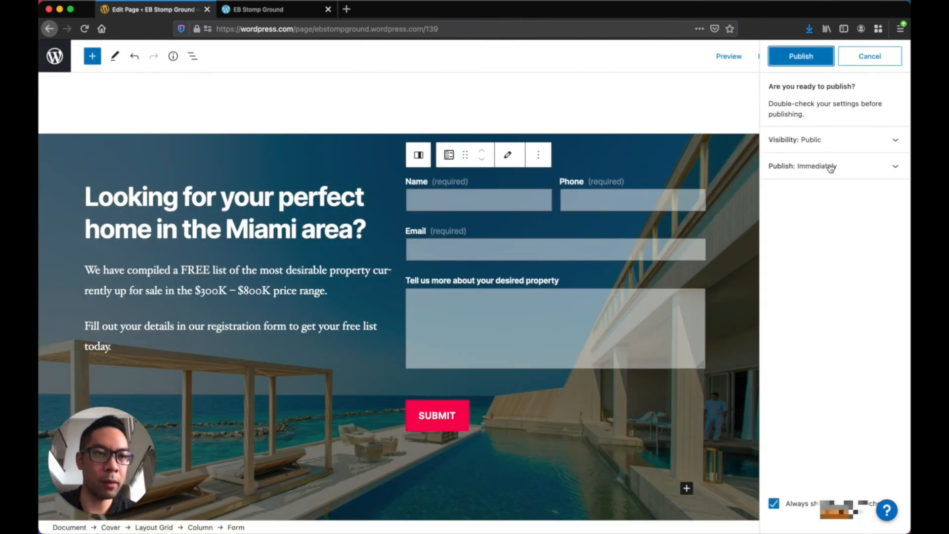
left_click(798, 58)
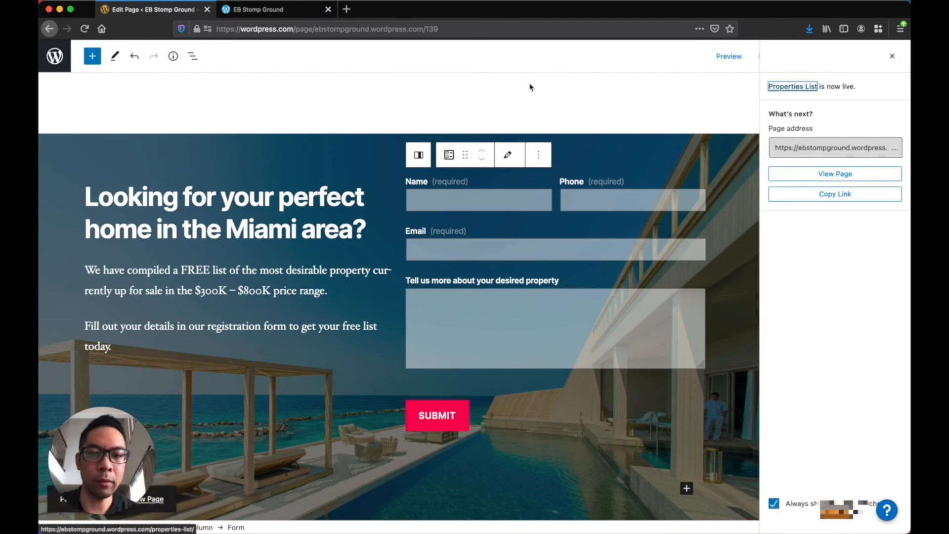
left_click(160, 503)
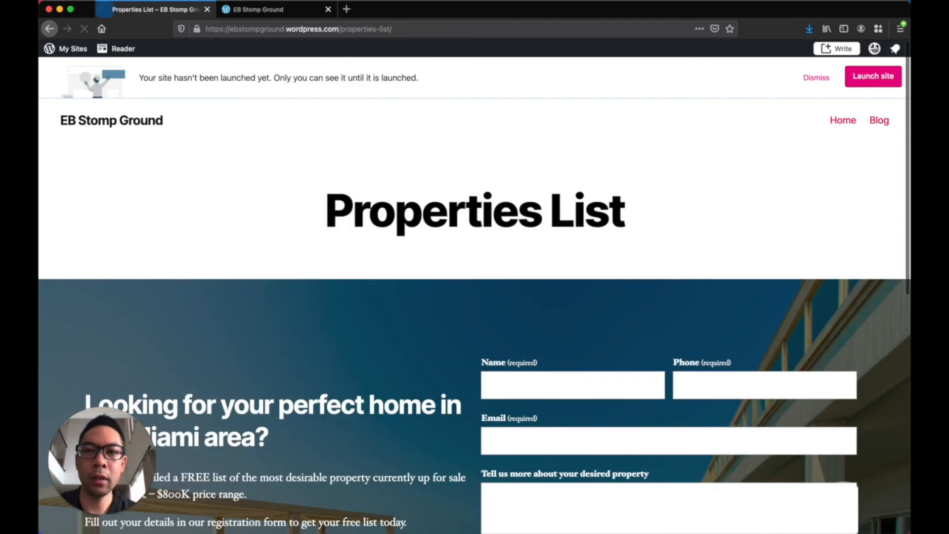
Enter a test phone number and e-mail in the live form and submit it
scroll(506, 218, "down", 5)
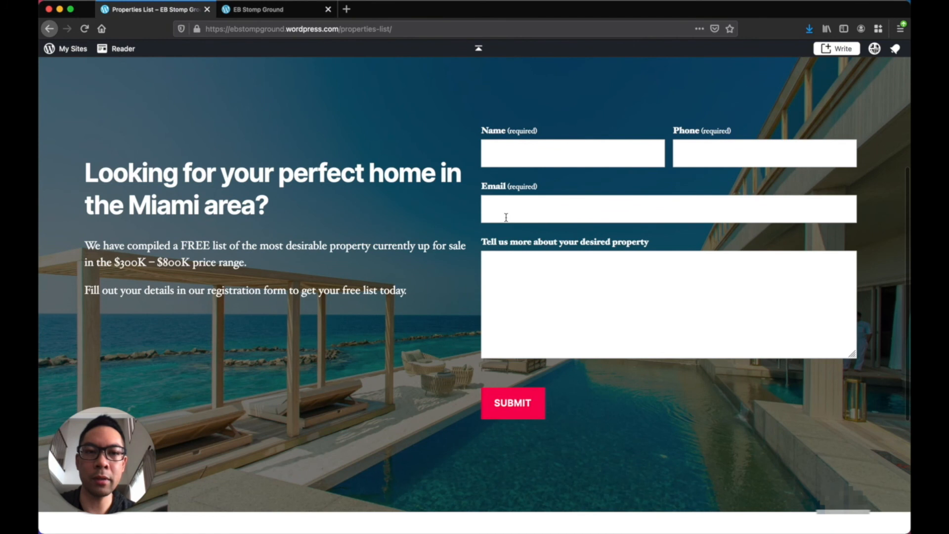
scroll(506, 218, "up", 3)
scroll(507, 218, "down", 2)
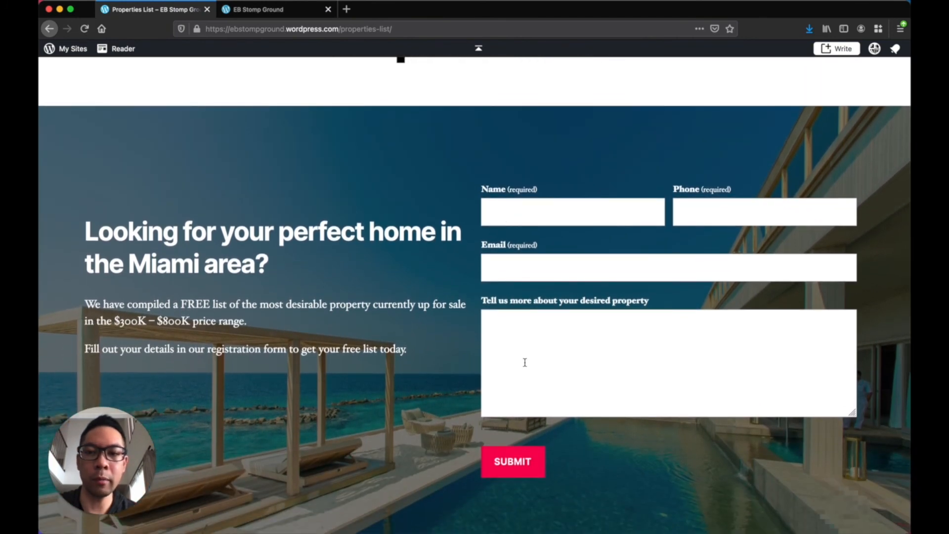
left_click(578, 199)
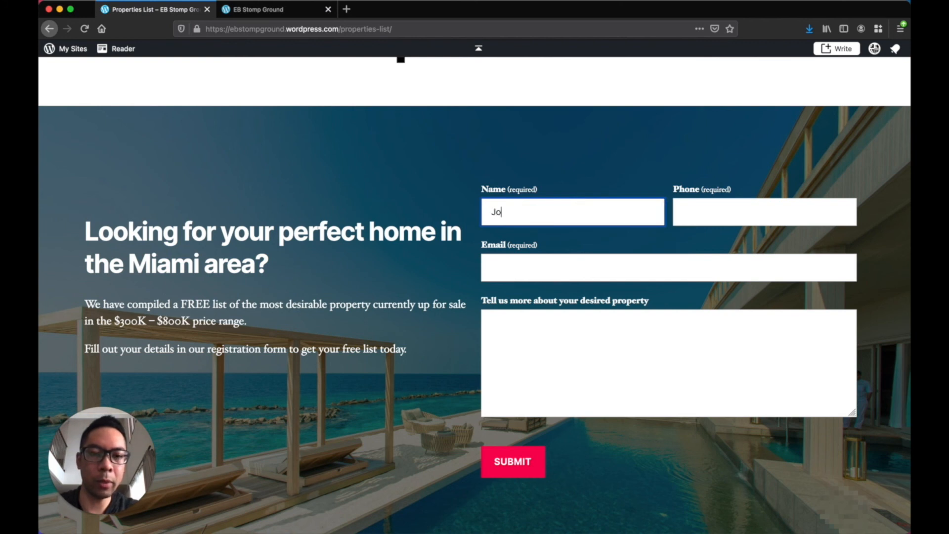
left_click(764, 211)
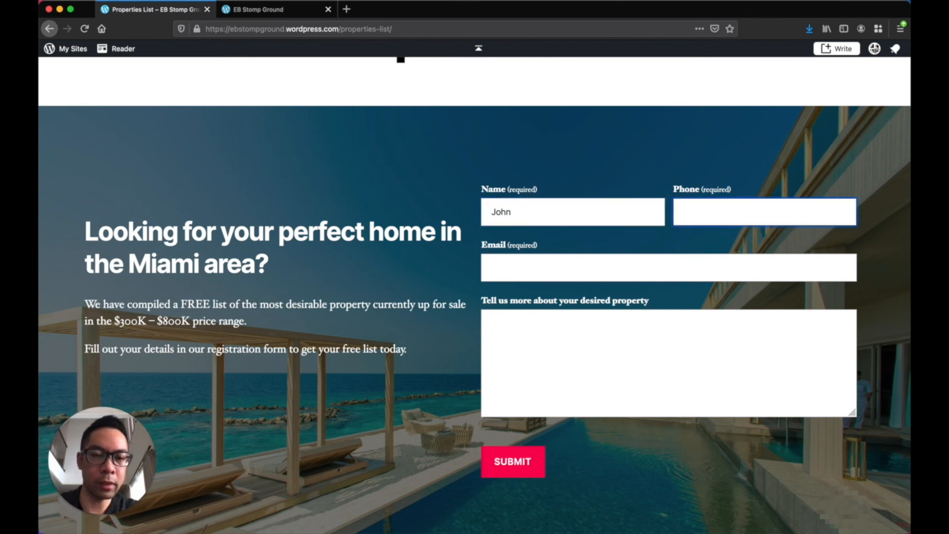
type("123")
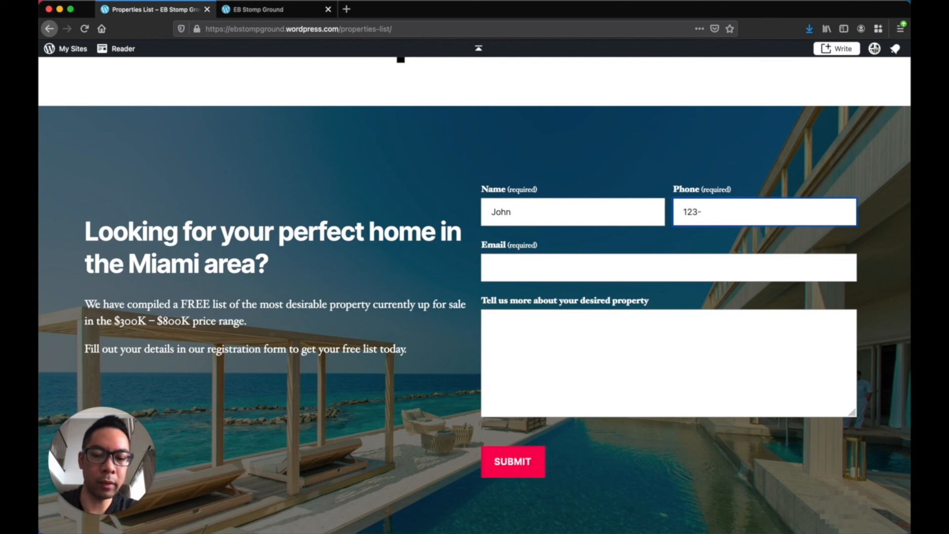
type("-456-7890")
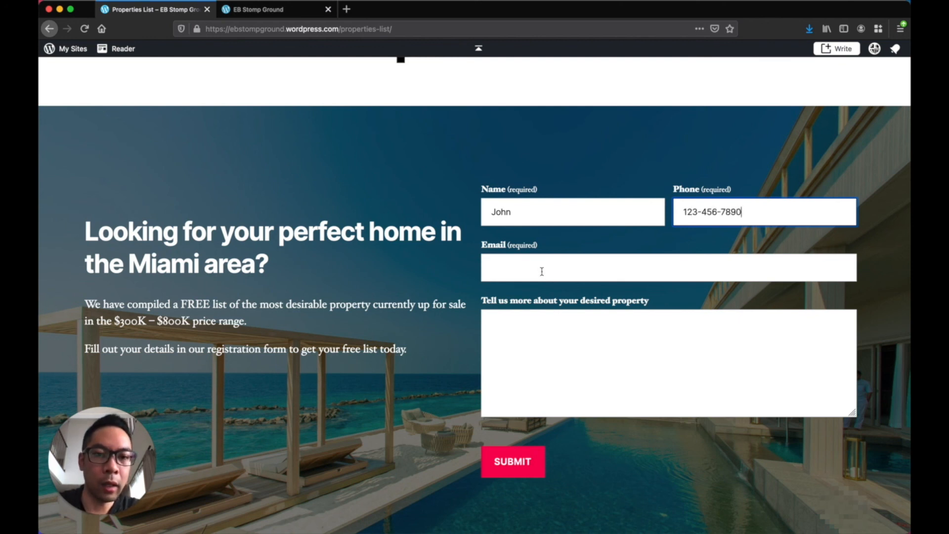
left_click(542, 271)
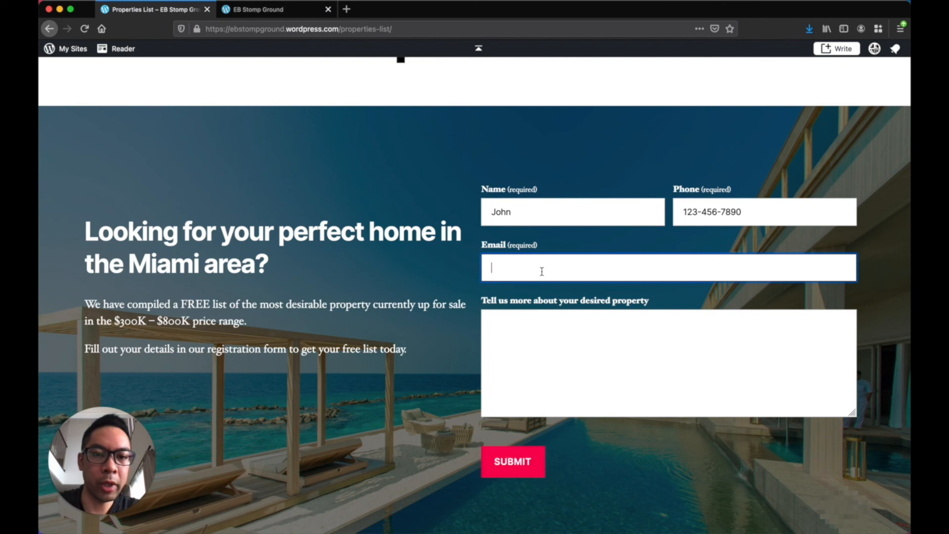
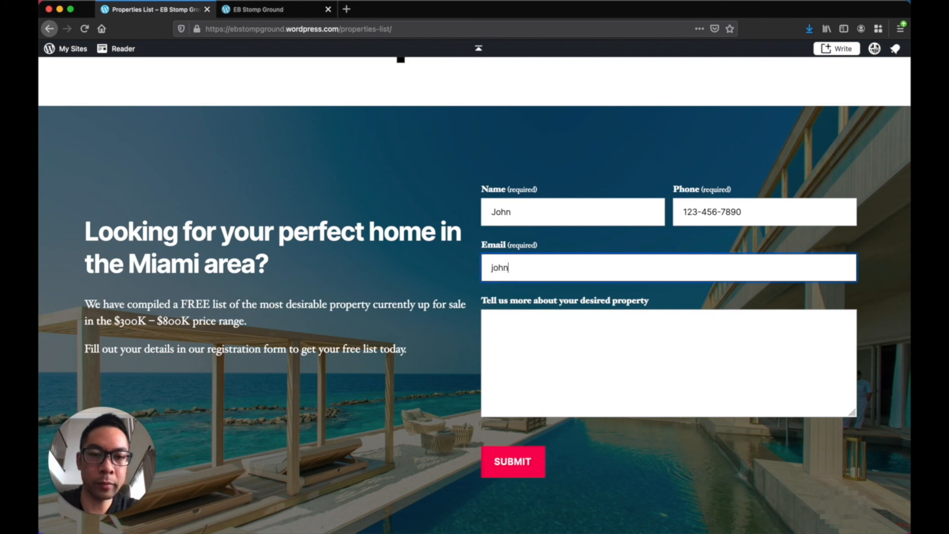
left_click(555, 391)
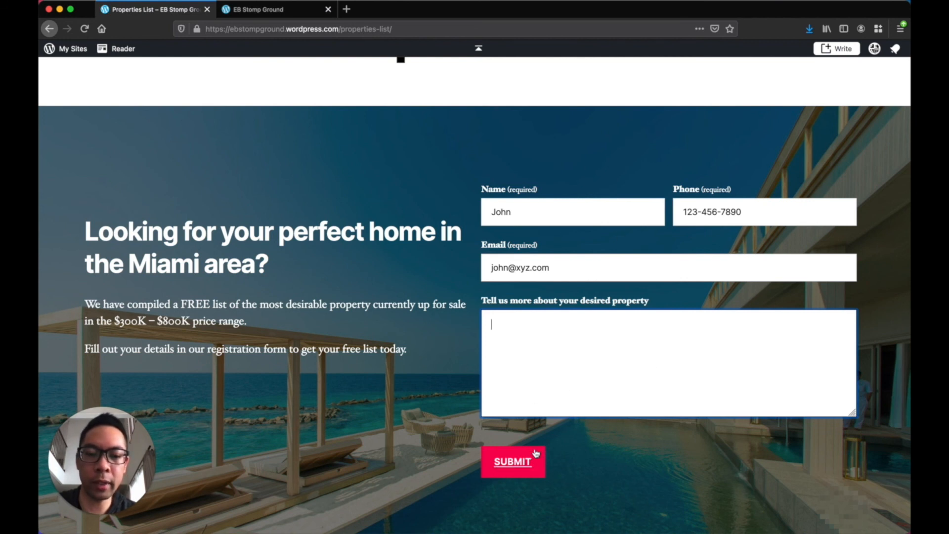
left_click(508, 467)
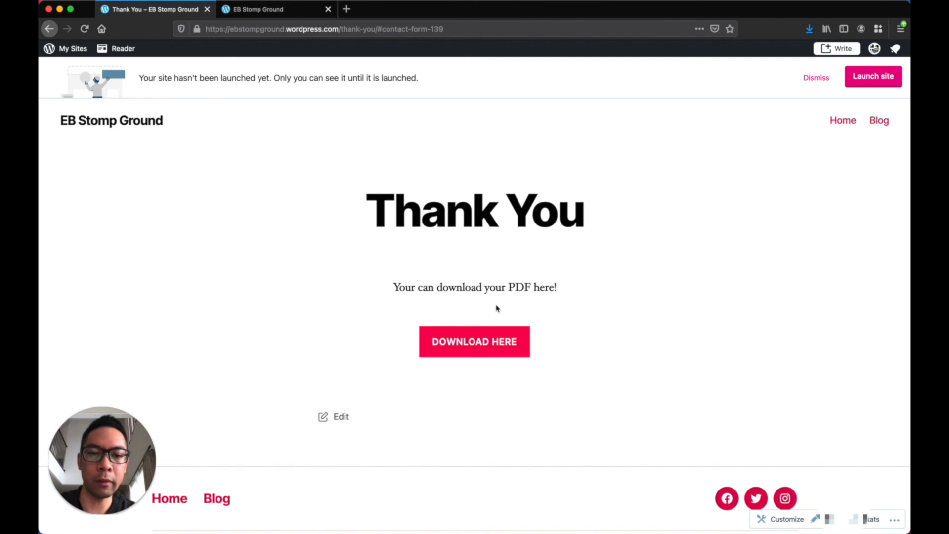
Close the second 'EB Stomp Ground' browser tab
left_click(485, 346)
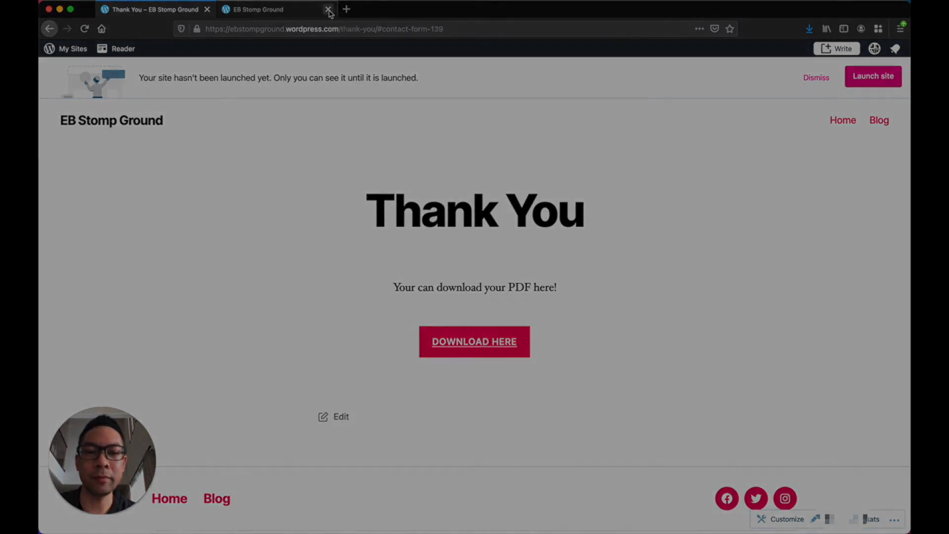
left_click(329, 10)
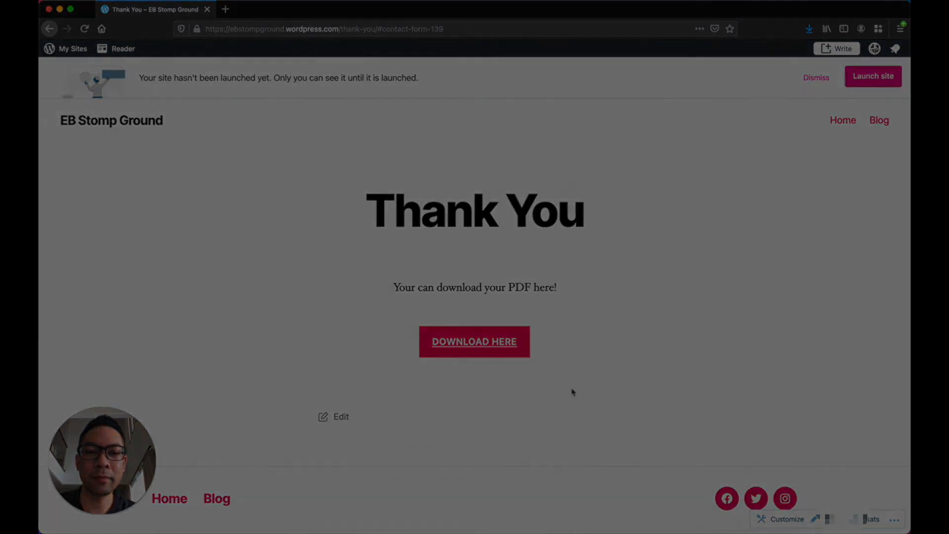